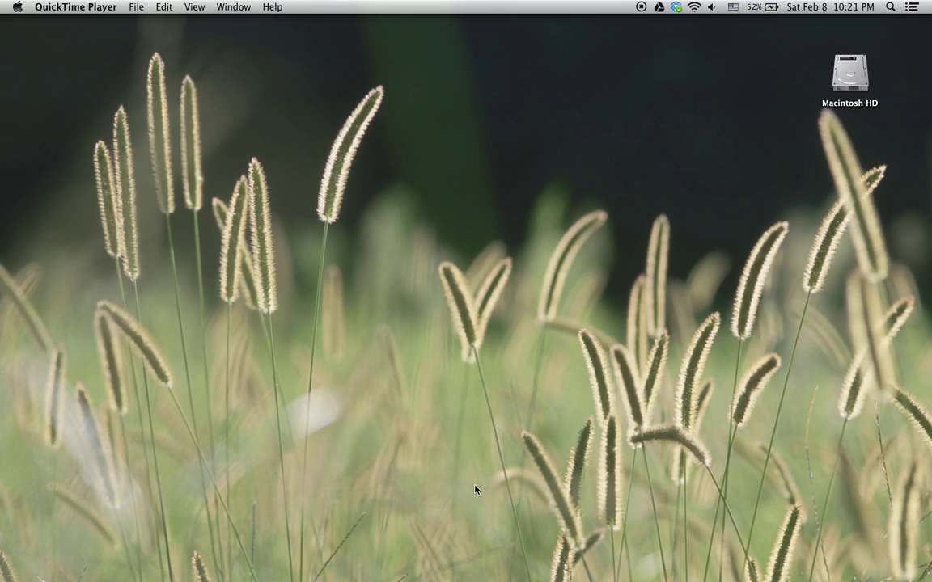
- Open a new Chrome window and load lucidchart.com from the address bar
{"action": "left_click", "coordinate": [494, 556]}
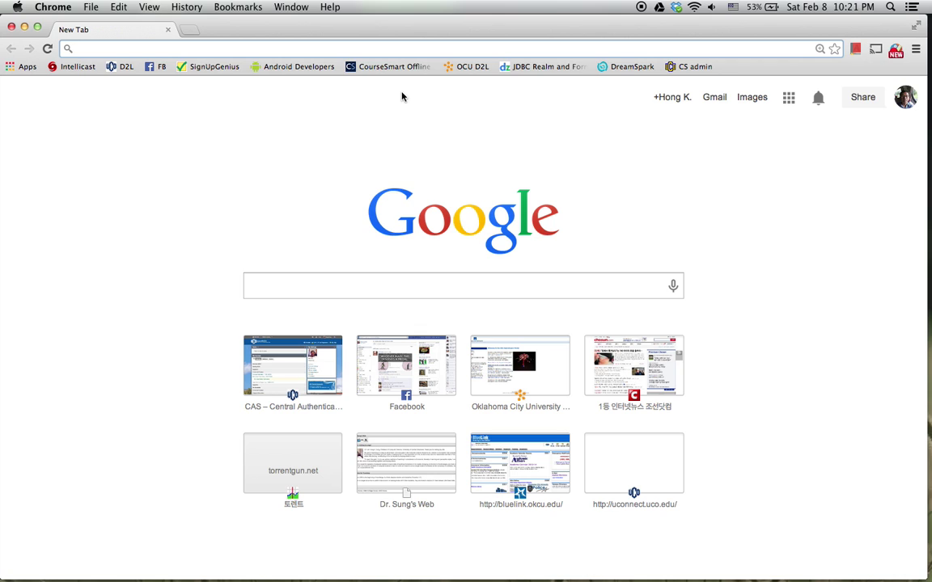
{"action": "type", "text": "lu"}
{"action": "key", "text": "Return"}
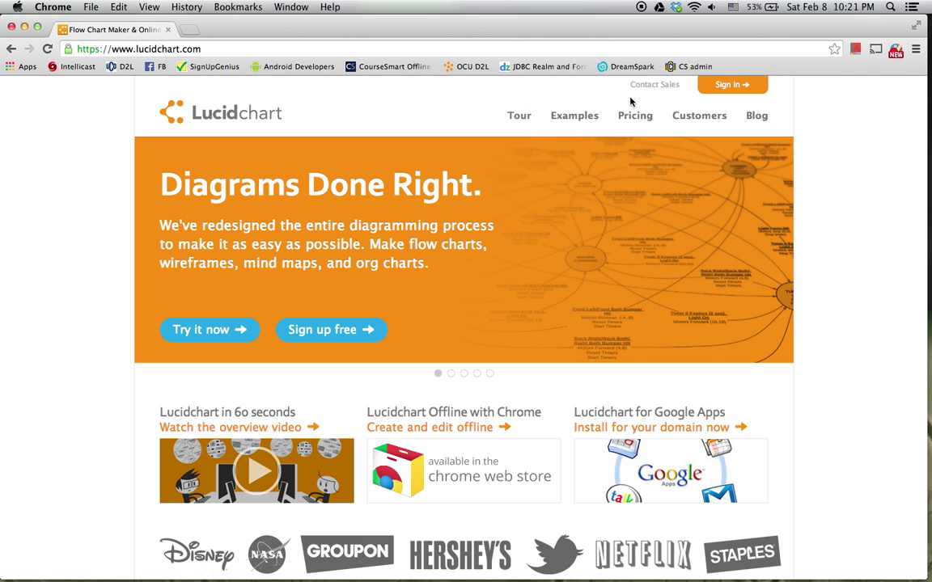
- Sign in to Lucidchart using the saved username and password
{"action": "left_click", "coordinate": [728, 85]}
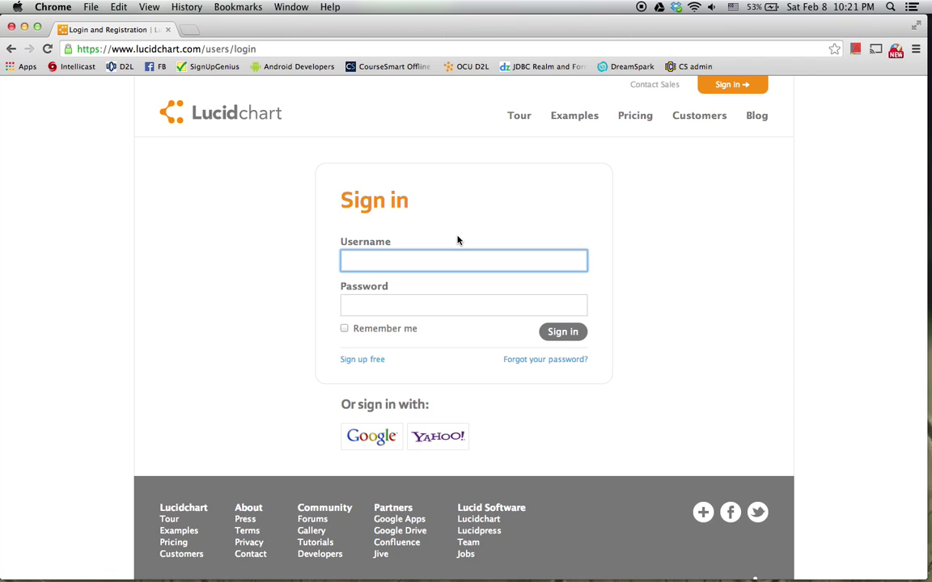
{"action": "type", "text": "hs"}
{"action": "left_click", "coordinate": [551, 331]}
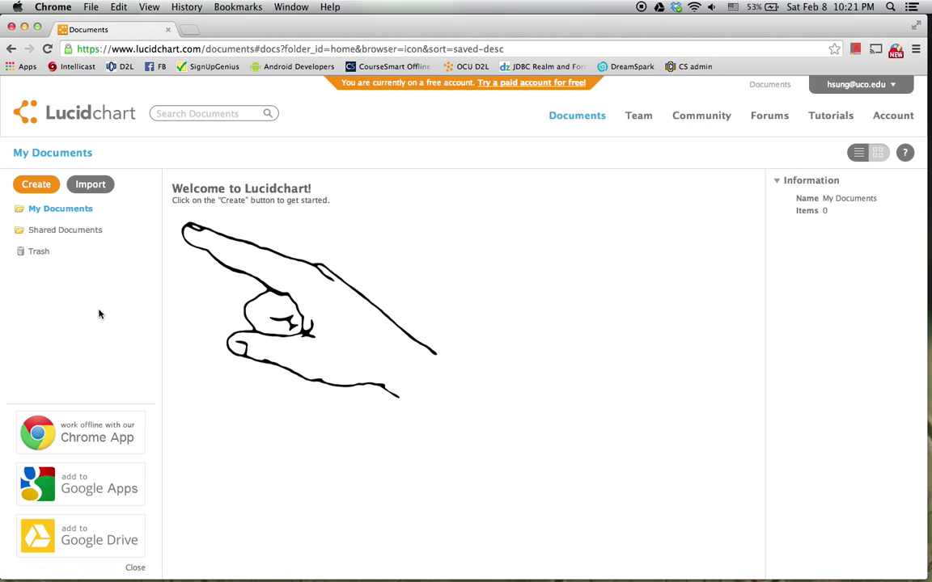
- Create a new blank document from the UML / ERD templates
{"action": "left_click", "coordinate": [43, 183]}
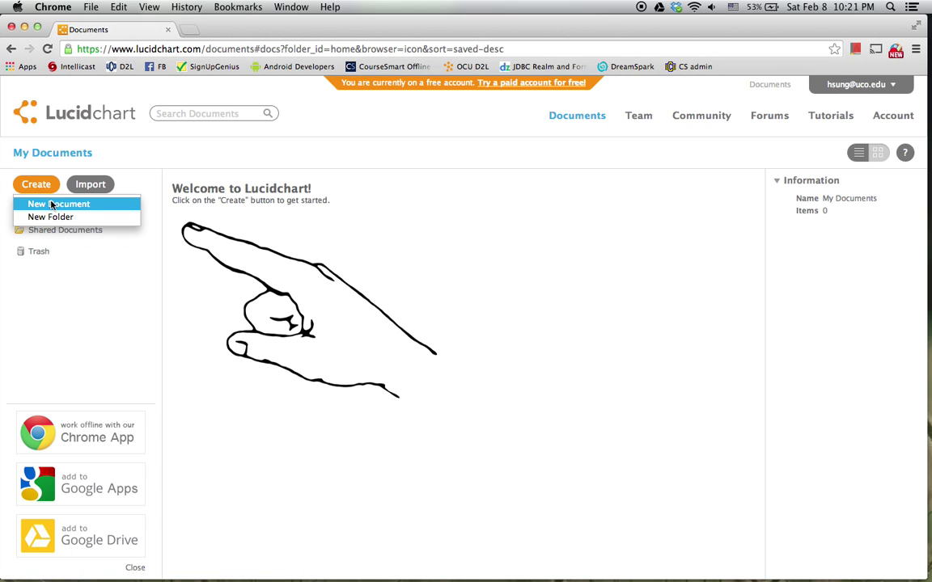
{"action": "left_click", "coordinate": [54, 204]}
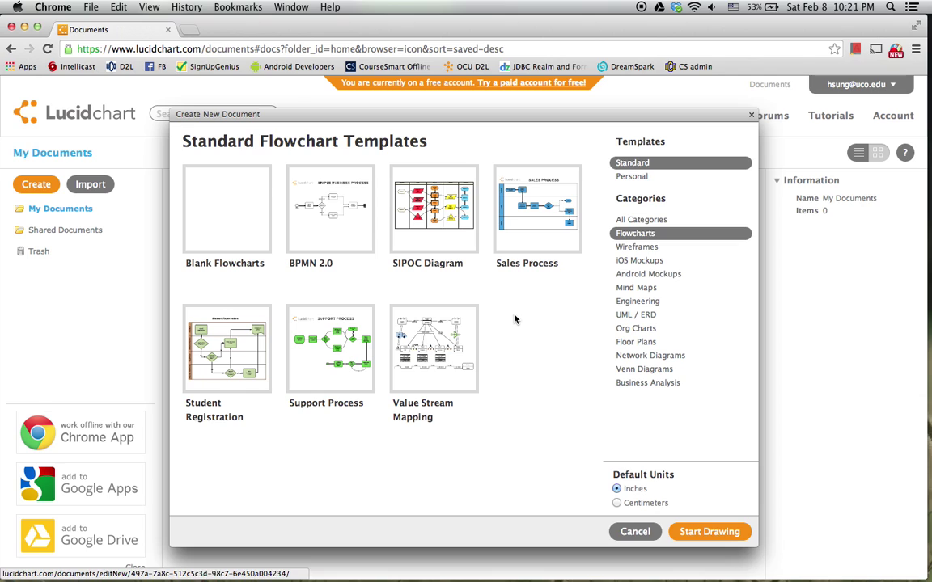
{"action": "left_click", "coordinate": [639, 318]}
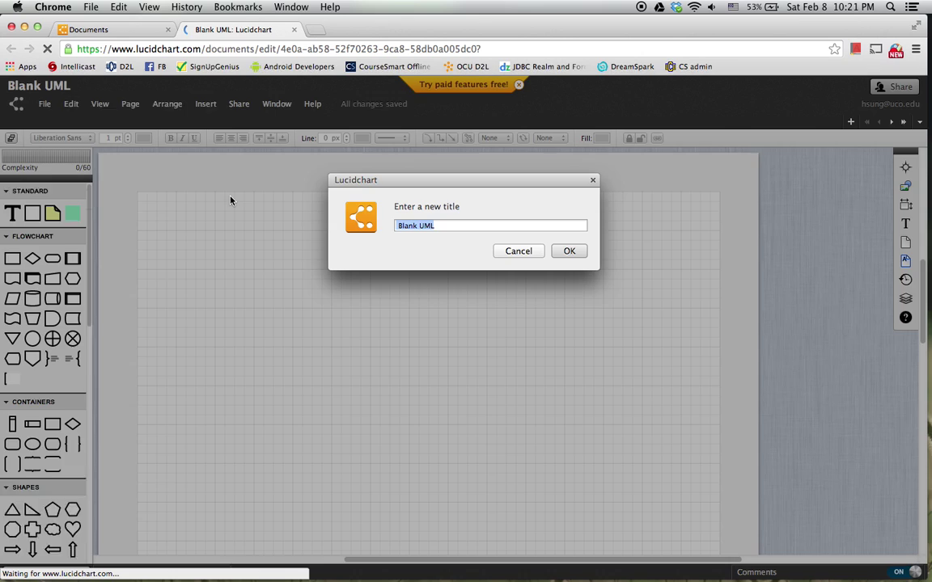
- Retitle the new document 'demo'
{"action": "type", "text": "demo"}
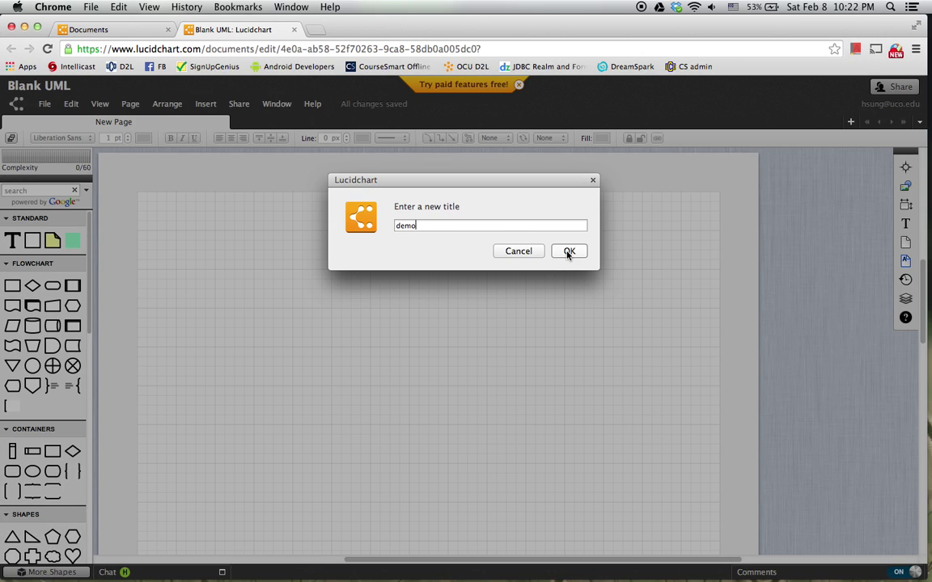
{"action": "left_click", "coordinate": [569, 251]}
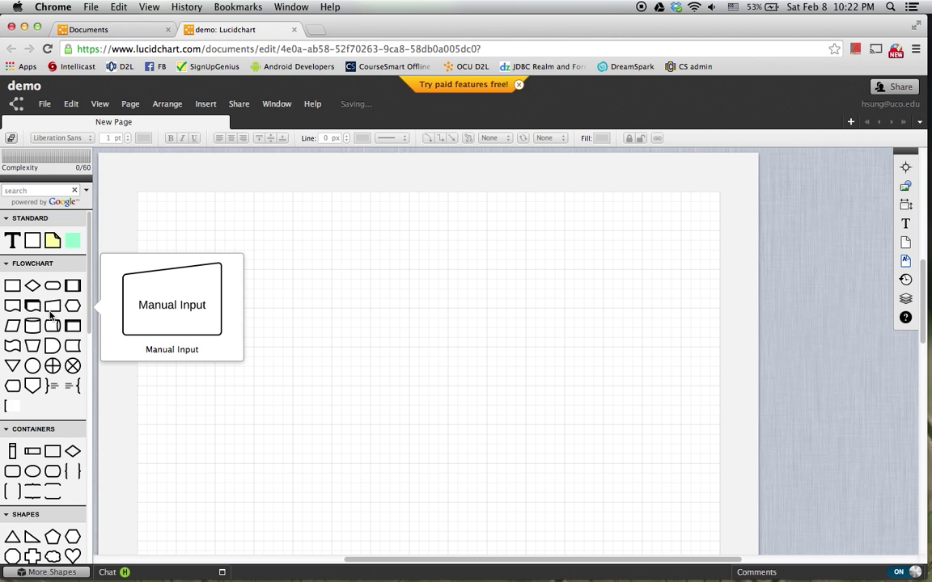
{"action": "mouse_move", "coordinate": [50, 315]}
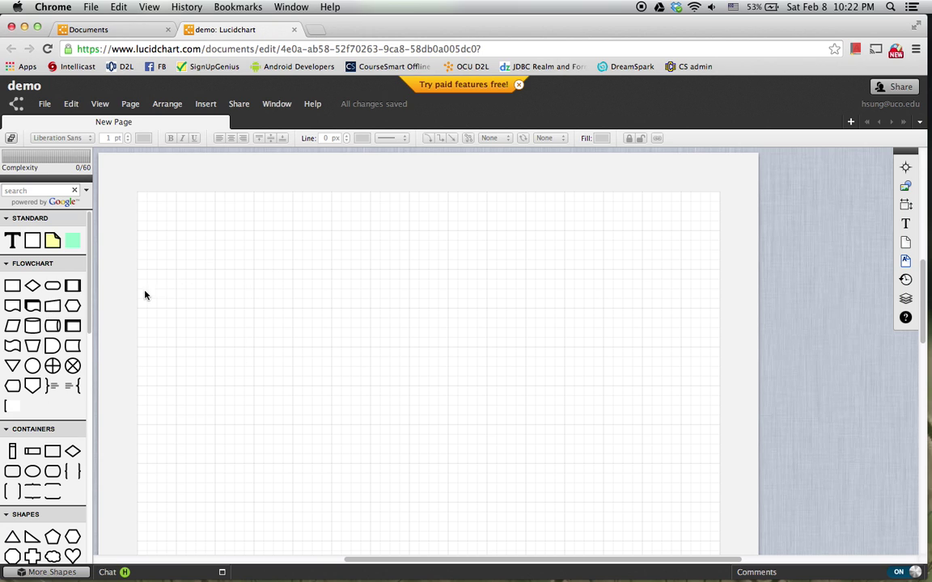
{"action": "left_click", "coordinate": [89, 299]}
{"action": "left_click_drag", "start_coordinate": [89, 298], "coordinate": [96, 418]}
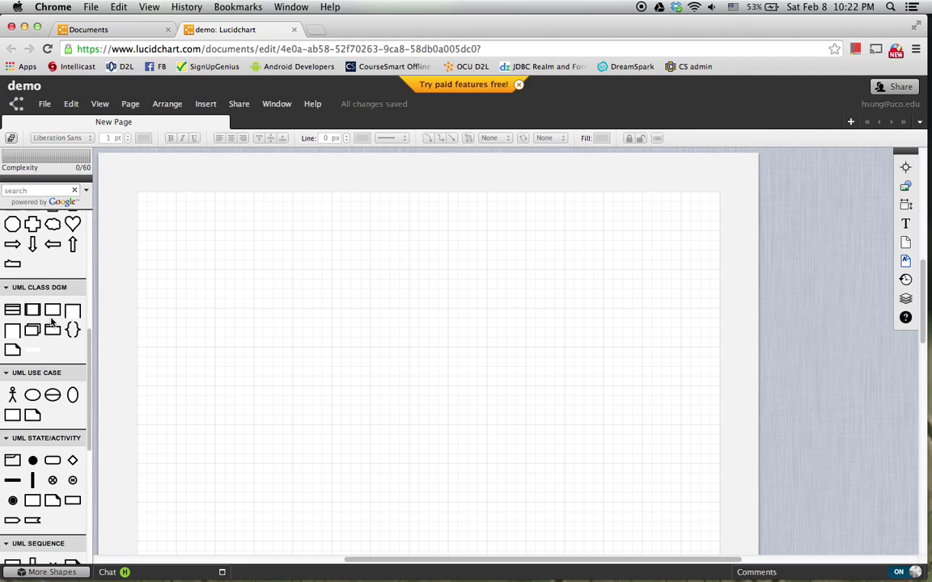
{"action": "mouse_move", "coordinate": [58, 326]}
{"action": "mouse_move", "coordinate": [86, 358]}
{"action": "left_mouse_down"}
{"action": "mouse_move", "coordinate": [95, 428]}
{"action": "mouse_move", "coordinate": [86, 353]}
{"action": "left_mouse_up"}
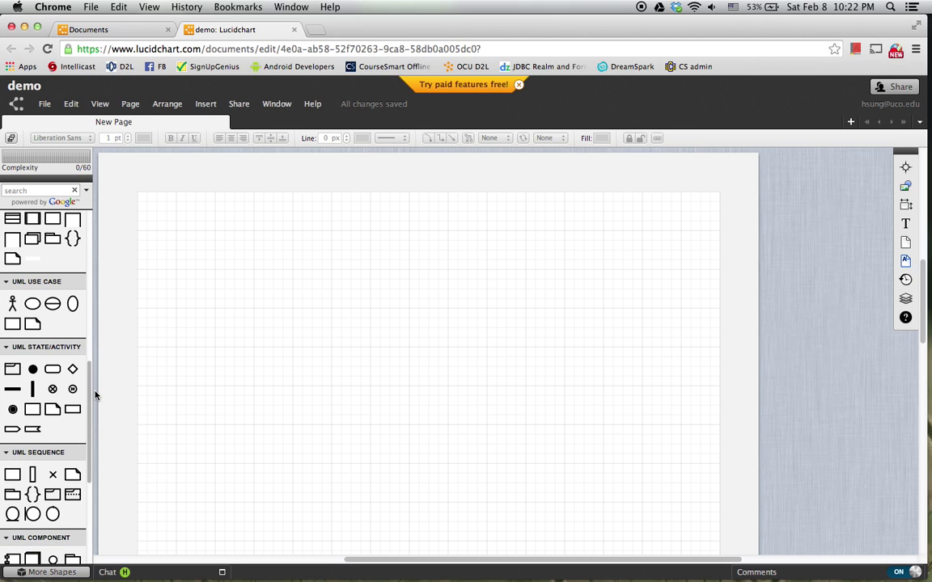
{"action": "left_click", "coordinate": [51, 573]}
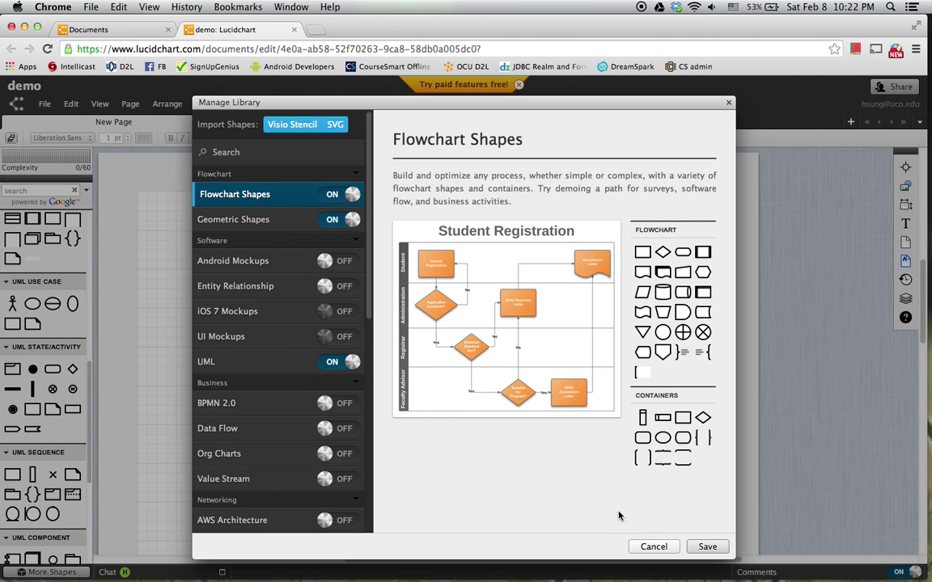
{"action": "left_click", "coordinate": [654, 546]}
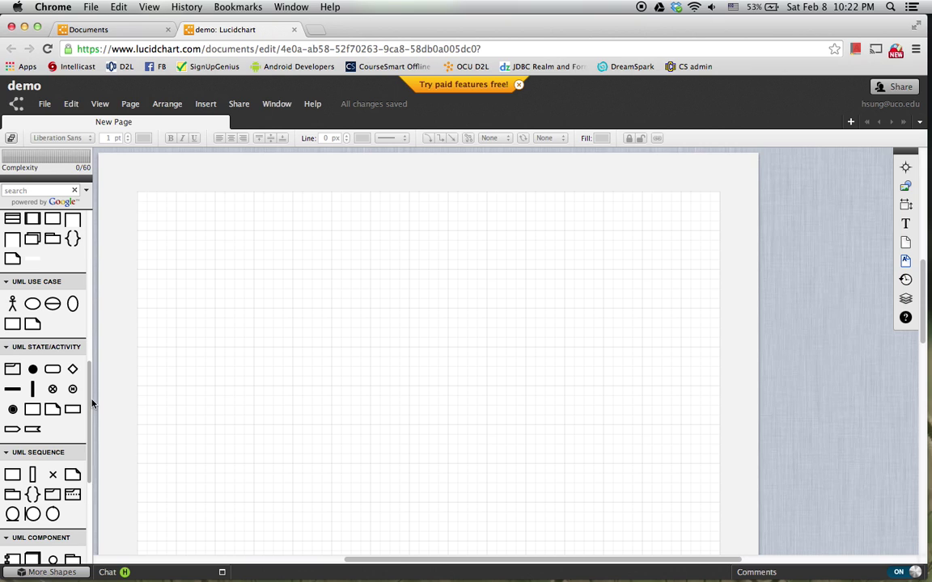
- Place a plain class box and an interface shape side by side, both labelled Student
{"action": "left_click_drag", "start_coordinate": [89, 388], "coordinate": [89, 356]}
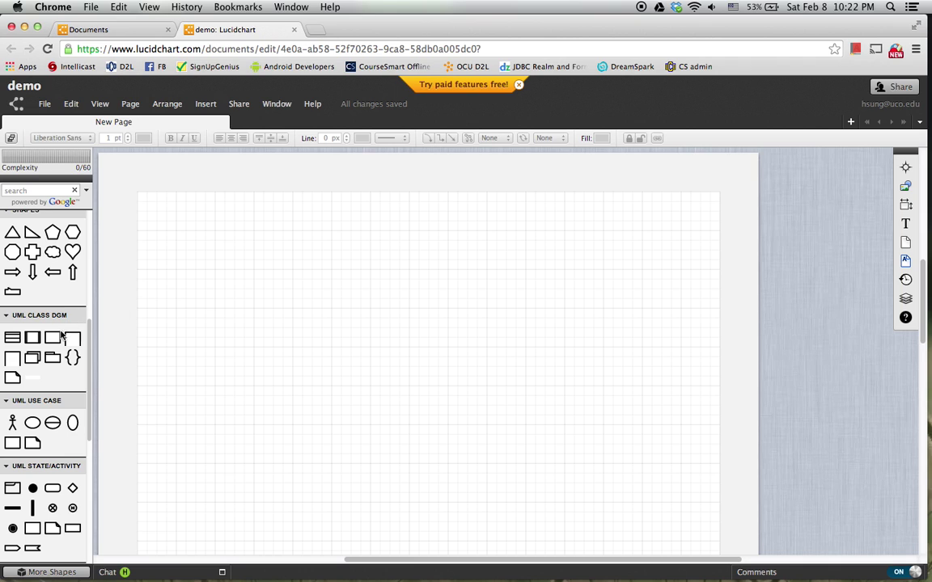
{"action": "left_click_drag", "start_coordinate": [53, 335], "coordinate": [273, 289]}
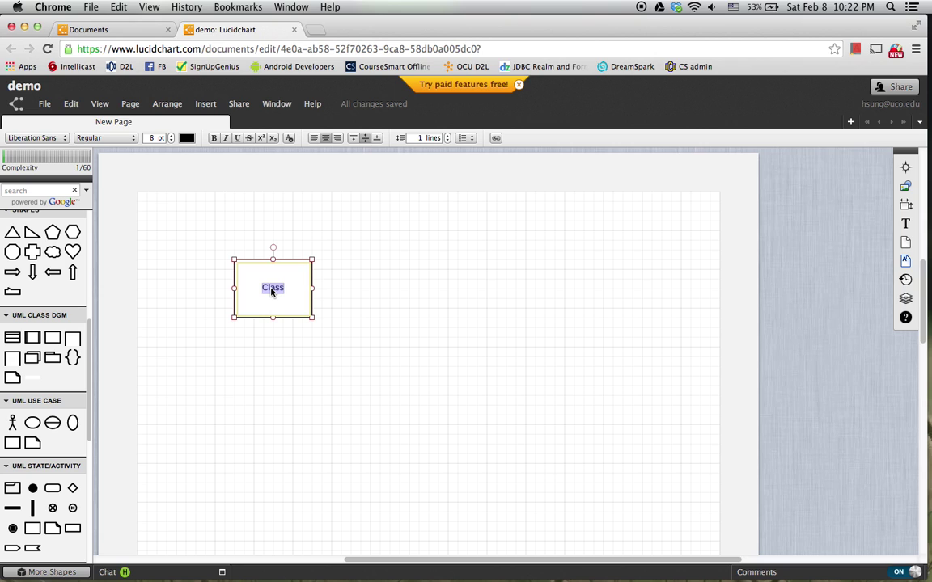
{"action": "type", "text": "Student"}
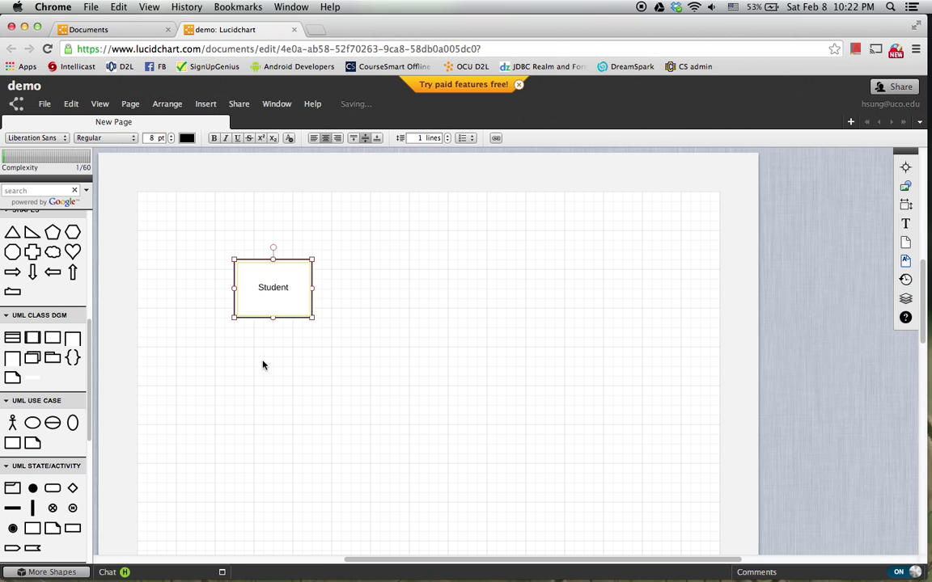
{"action": "left_click", "coordinate": [262, 368]}
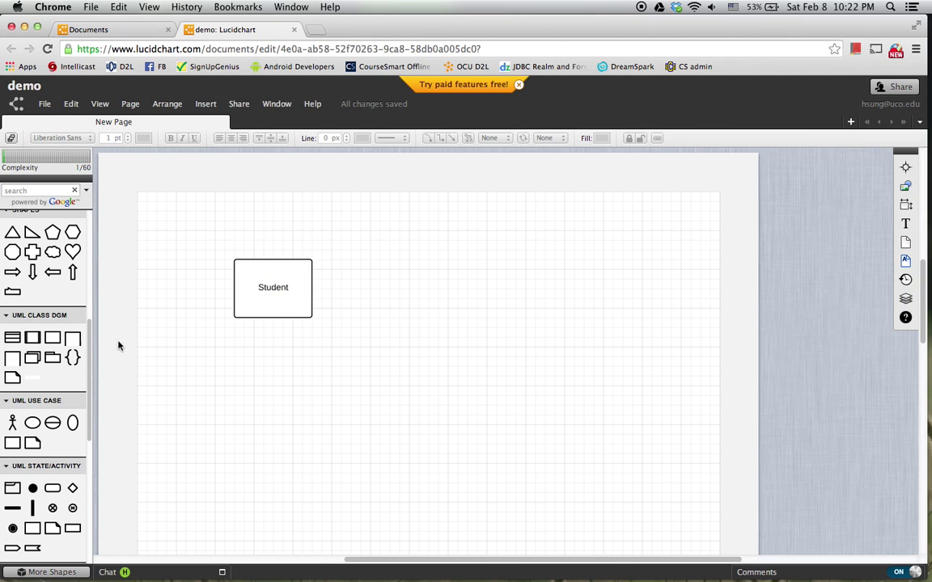
{"action": "left_click_drag", "start_coordinate": [74, 338], "coordinate": [450, 304]}
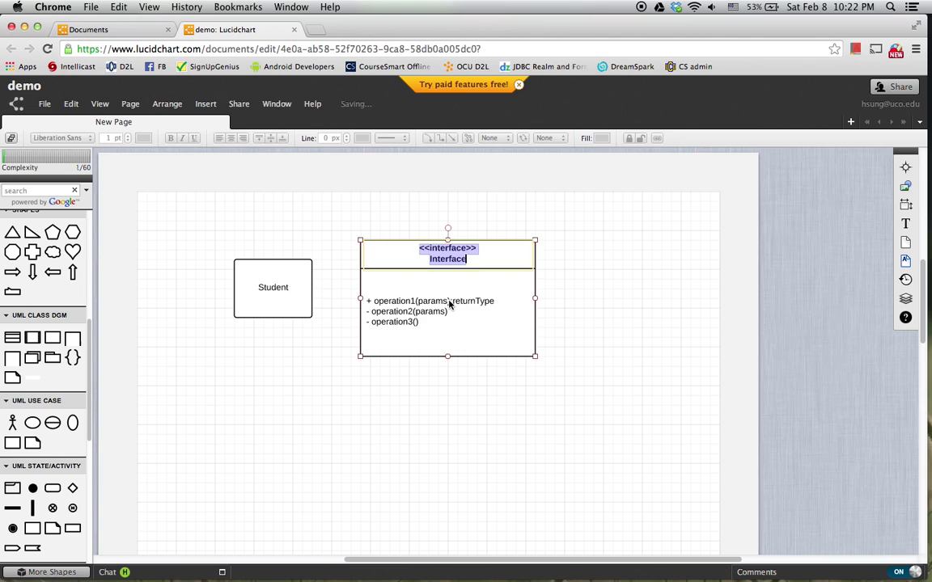
{"action": "type", "text": "Student"}
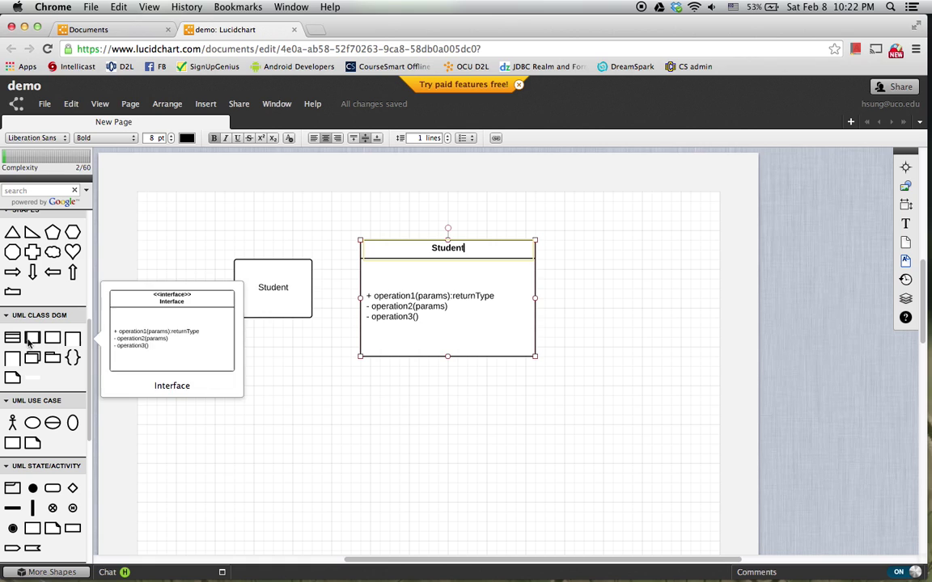
- Add a full Class shape below the first box and name its header Student
{"action": "left_click_drag", "start_coordinate": [12, 338], "coordinate": [289, 452]}
{"action": "double_click", "coordinate": [279, 403]}
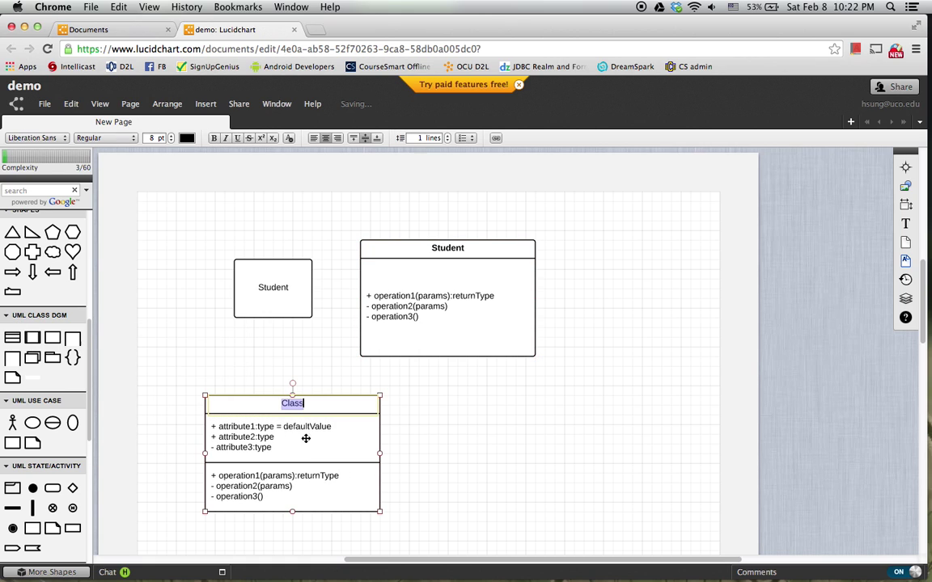
{"action": "type", "text": "Student"}
- Spread the two Student shapes apart and join them with a line with end style None
{"action": "left_click_drag", "start_coordinate": [447, 245], "coordinate": [544, 245]}
{"action": "left_click_drag", "start_coordinate": [301, 271], "coordinate": [252, 273]}
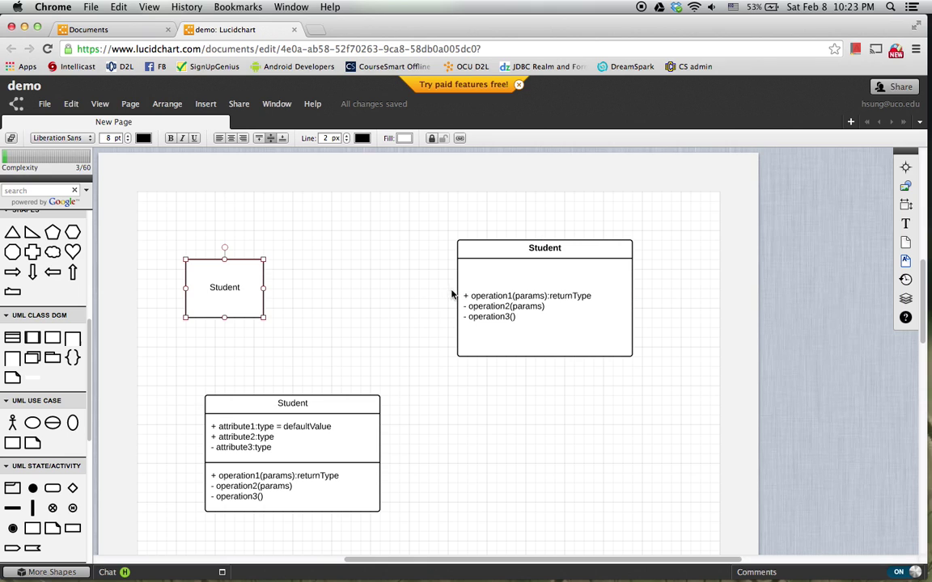
{"action": "left_click_drag", "start_coordinate": [456, 286], "coordinate": [264, 292]}
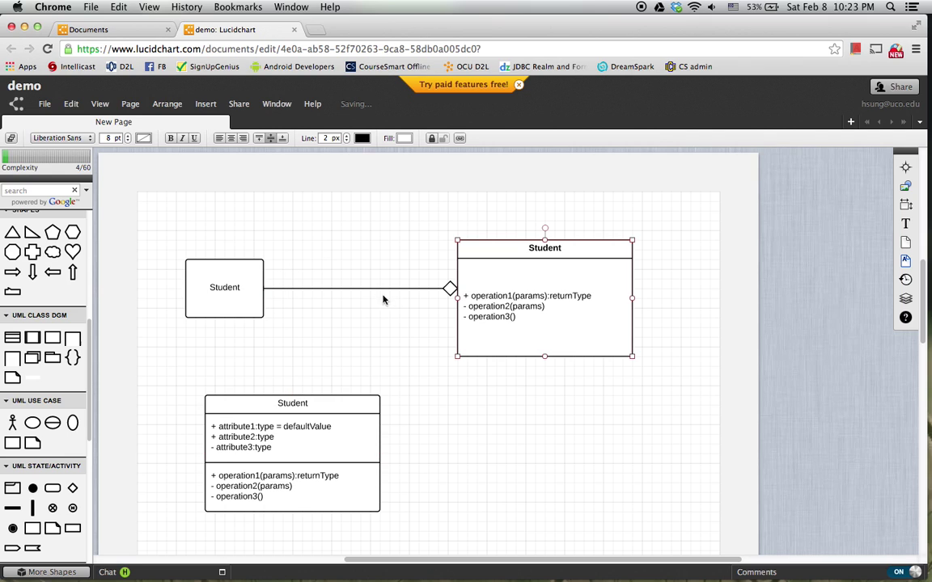
{"action": "left_click", "coordinate": [445, 290]}
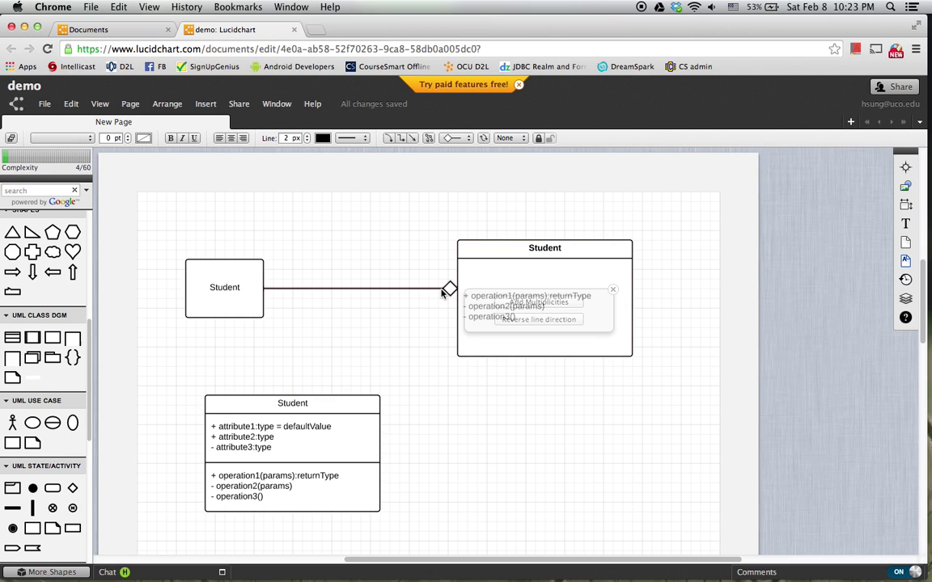
{"action": "left_click", "coordinate": [465, 141]}
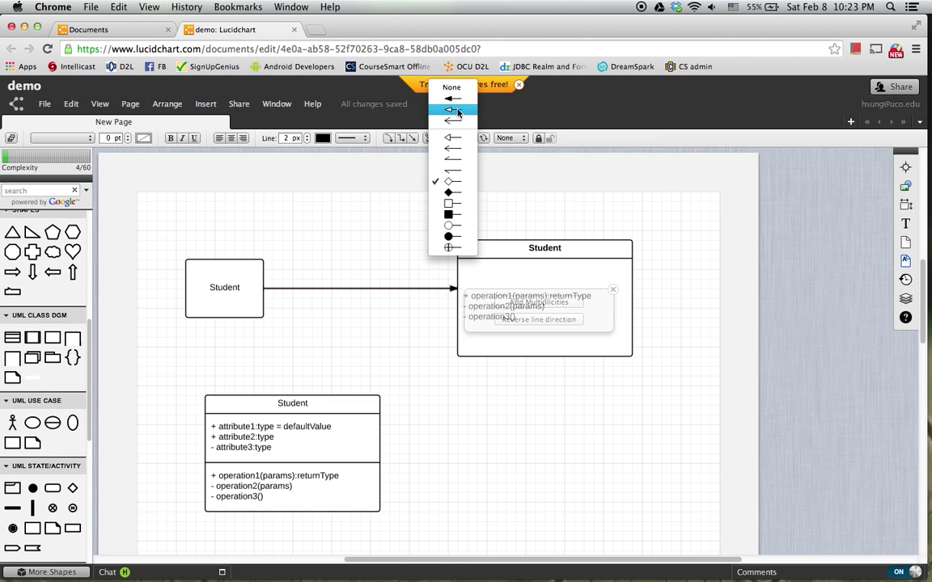
{"action": "left_click", "coordinate": [453, 88]}
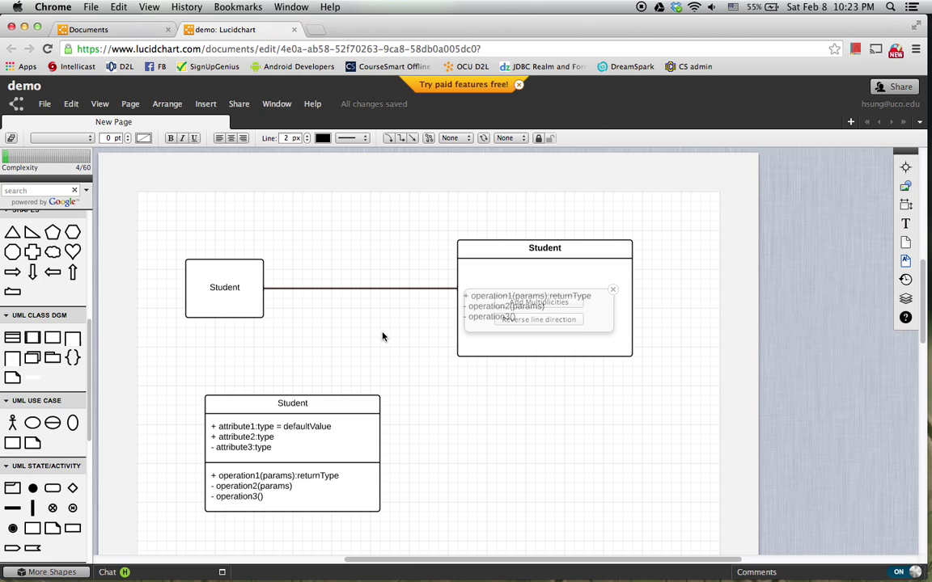
- Rename the small left box Faculty and the connected class on the right Course
{"action": "left_click", "coordinate": [228, 293]}
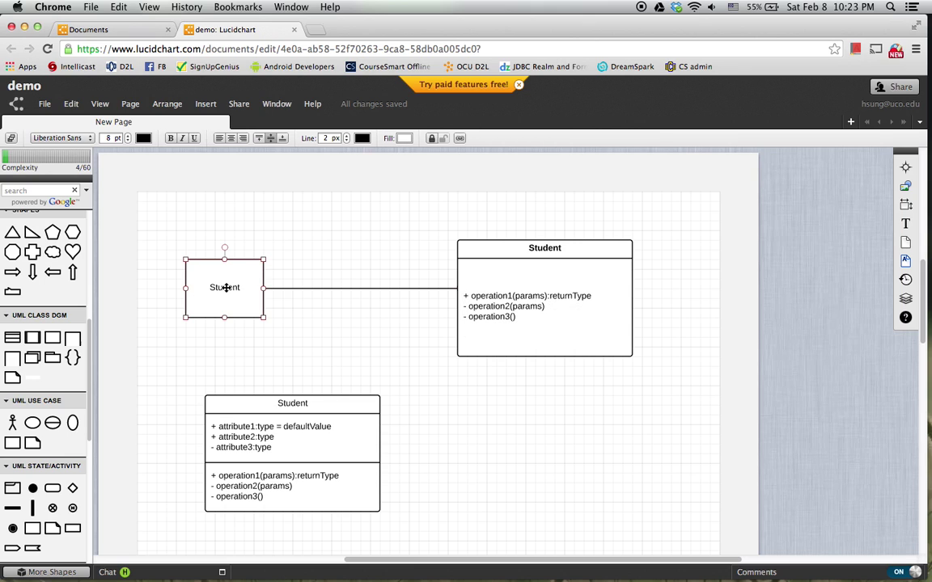
{"action": "double_click", "coordinate": [226, 287]}
{"action": "type", "text": "Faculty"}
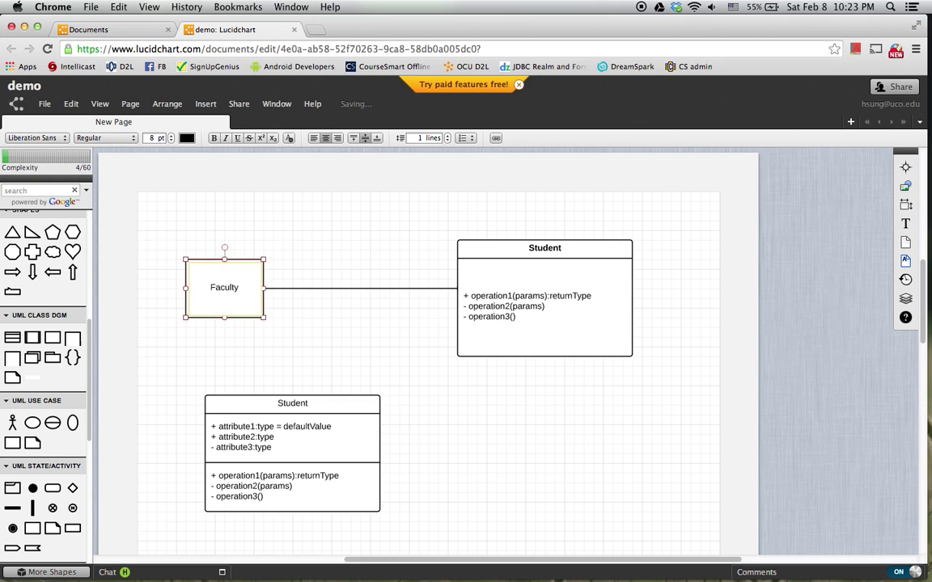
{"action": "double_click", "coordinate": [531, 249]}
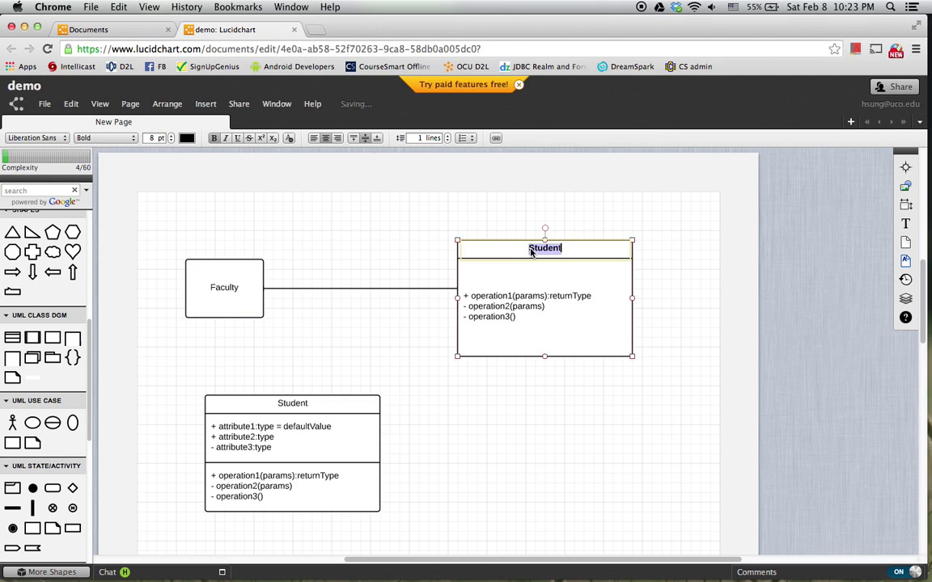
{"action": "type", "text": "Course"}
{"action": "left_click", "coordinate": [433, 341]}
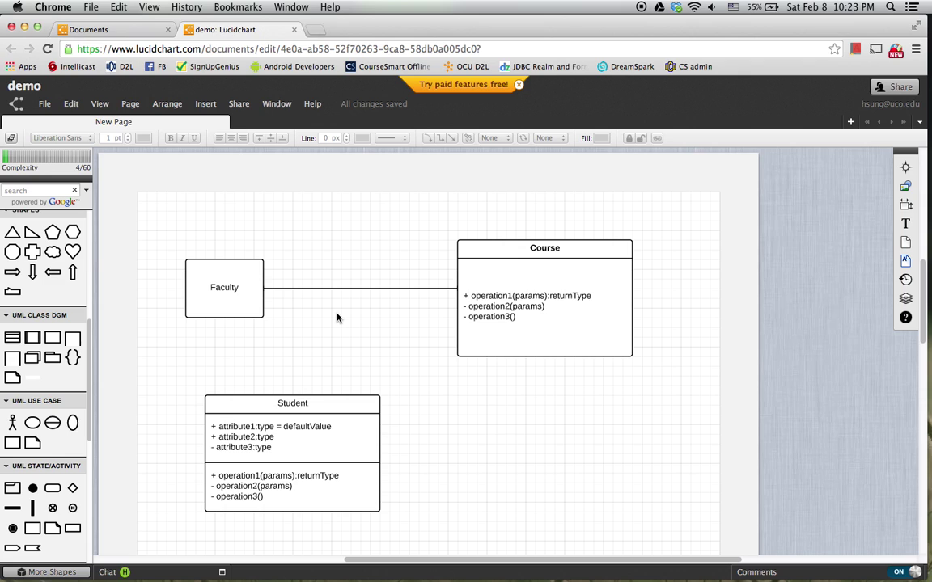
- Add multiplicities to the Faculty–Course line: 1 at Faculty, 0..3 at Course
{"action": "left_click", "coordinate": [373, 289]}
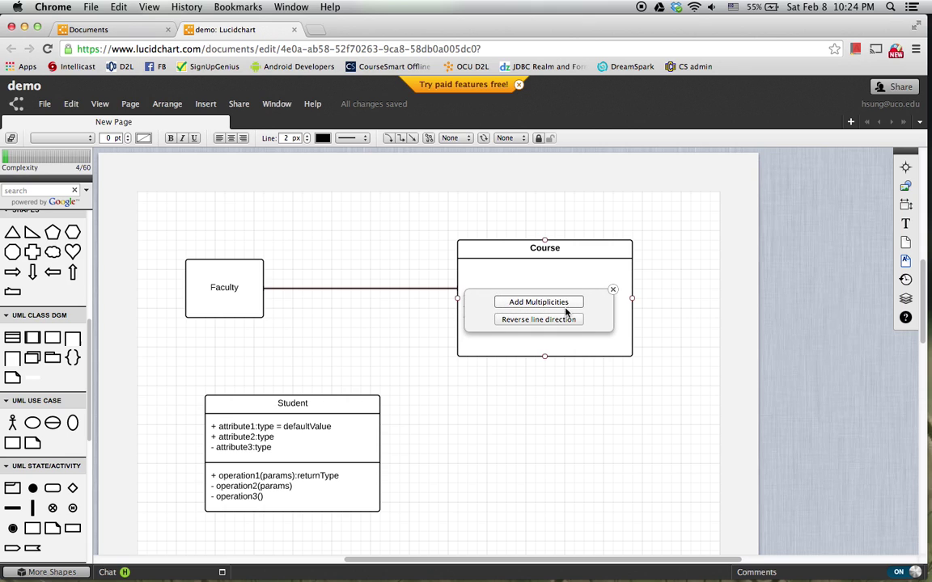
{"action": "left_click", "coordinate": [539, 304]}
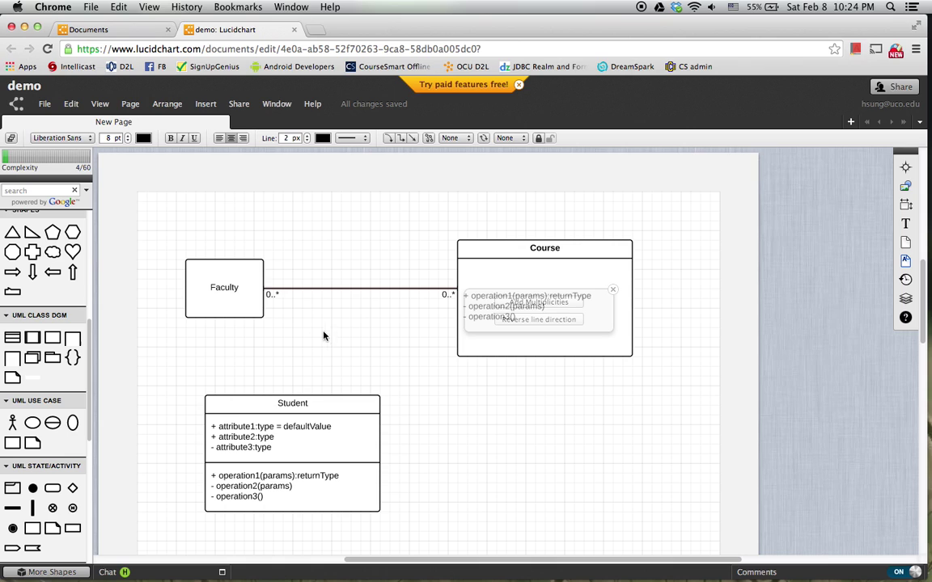
{"action": "double_click", "coordinate": [272, 294]}
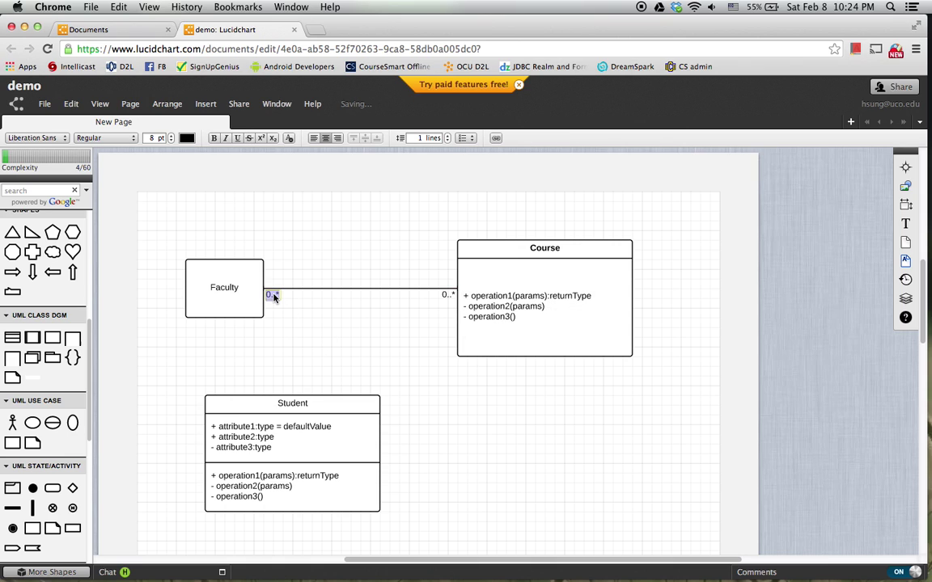
{"action": "type", "text": "1"}
{"action": "double_click", "coordinate": [449, 296]}
{"action": "type", "text": "0..3"}
{"action": "left_click", "coordinate": [418, 328]}
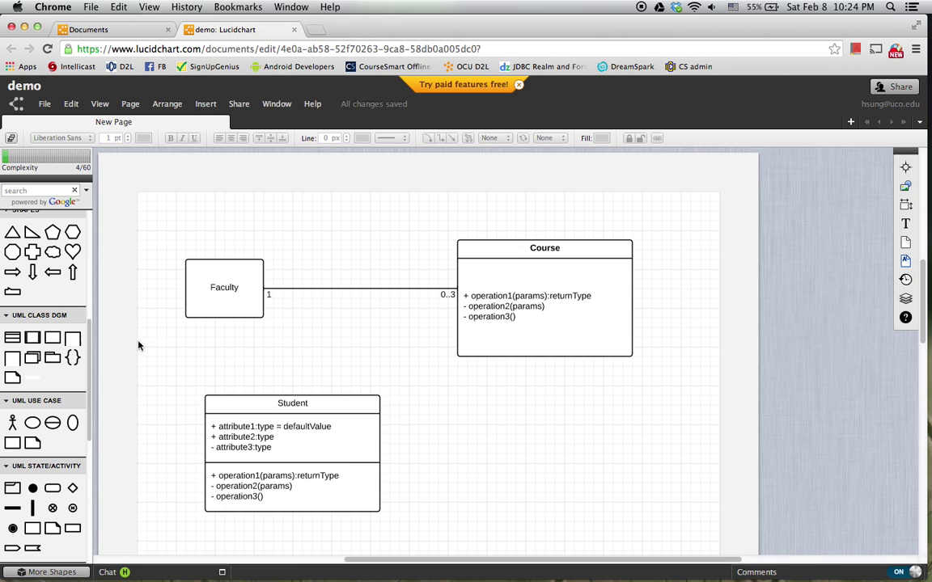
- Place a text label reading 'Teach' on the Faculty–Course line
{"action": "left_click_drag", "start_coordinate": [88, 346], "coordinate": [95, 214]}
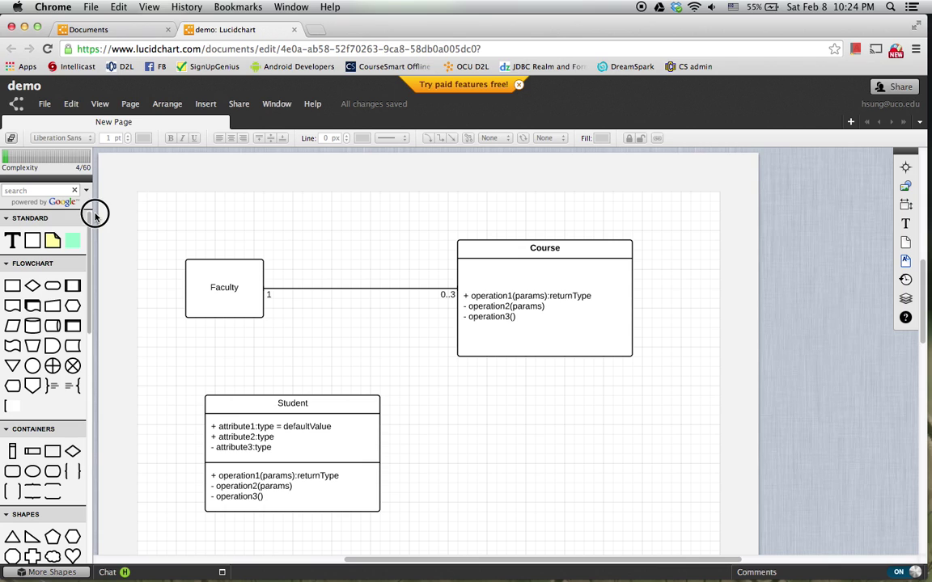
{"action": "mouse_move", "coordinate": [11, 244]}
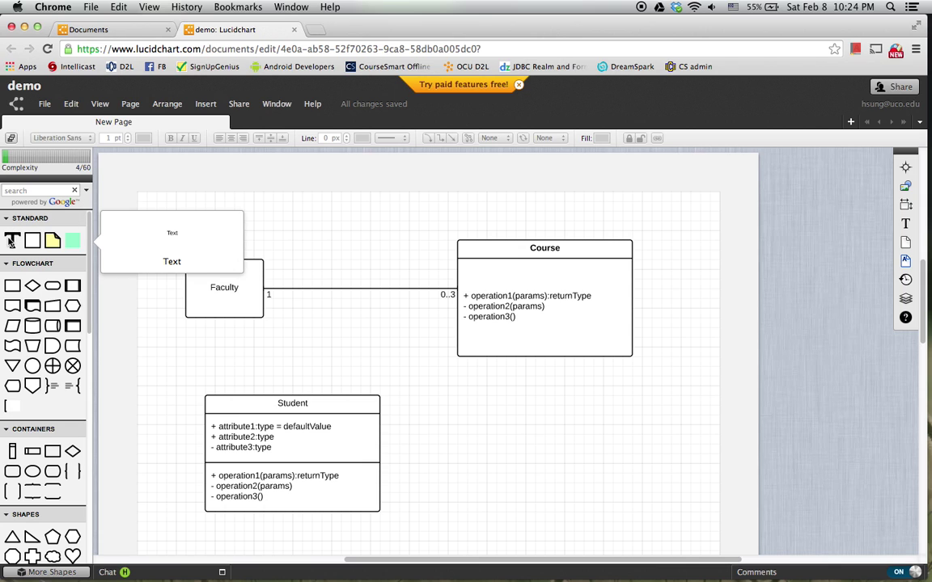
{"action": "left_click_drag", "start_coordinate": [11, 245], "coordinate": [350, 274]}
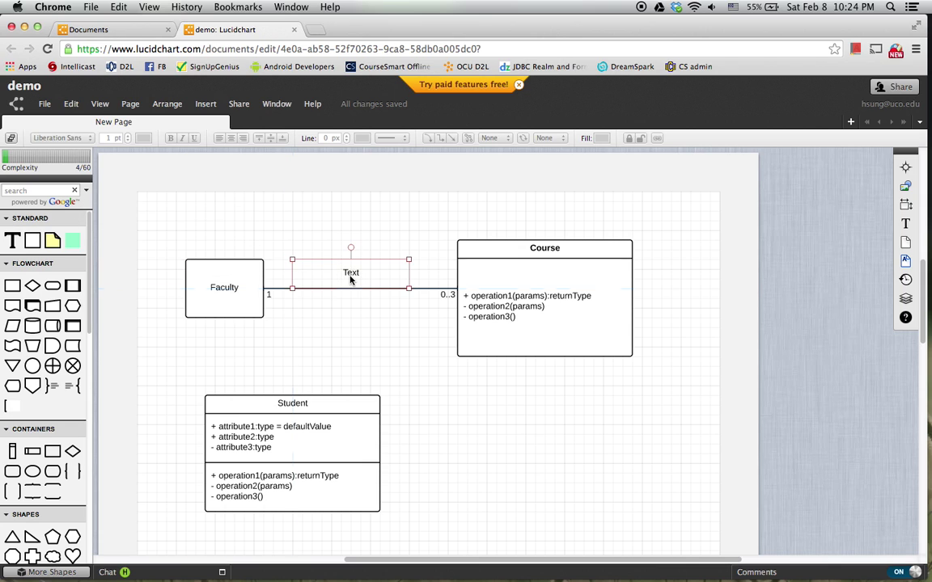
{"action": "double_click", "coordinate": [351, 274]}
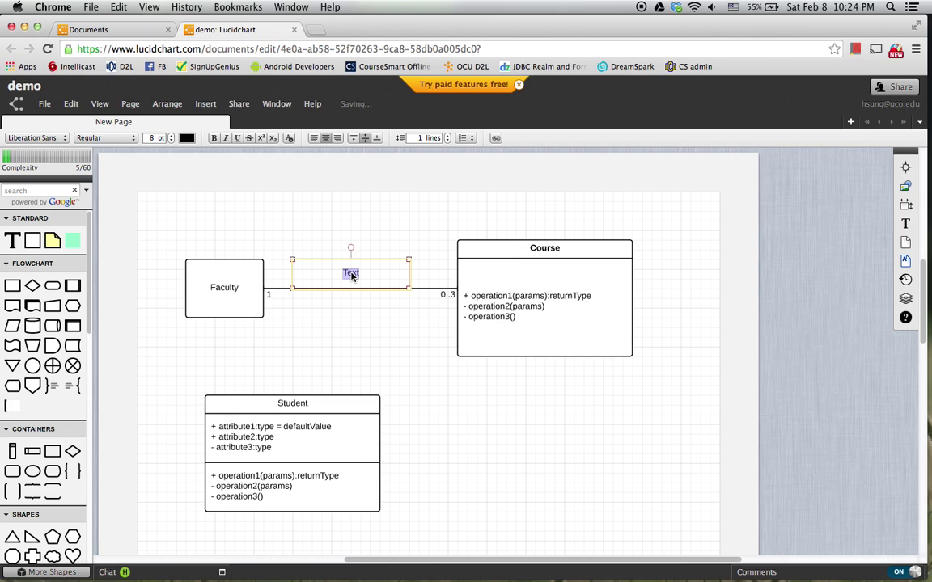
{"action": "type", "text": "Teach"}
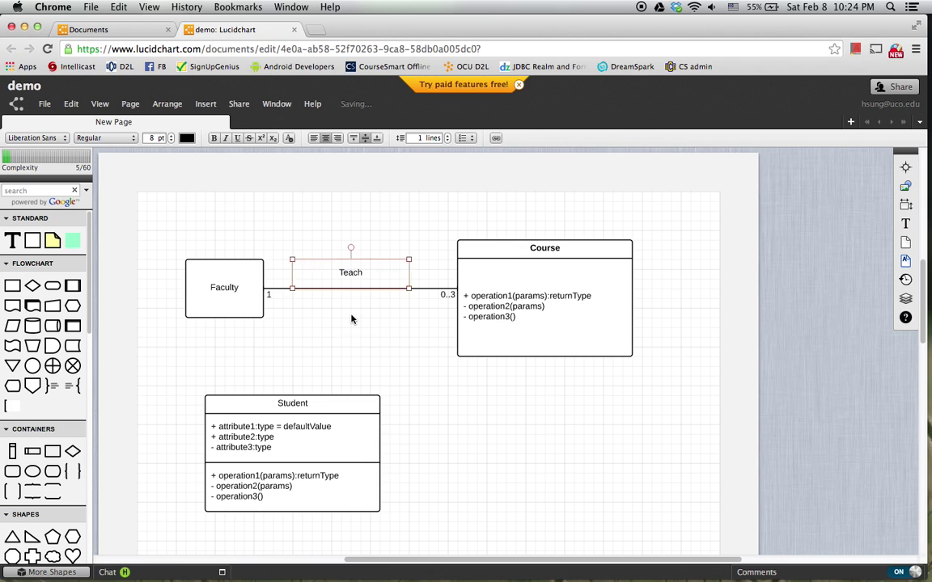
{"action": "left_click", "coordinate": [351, 319]}
- Nudge the Teach label left and narrow it so it sits centred on the line
{"action": "left_click", "coordinate": [356, 278]}
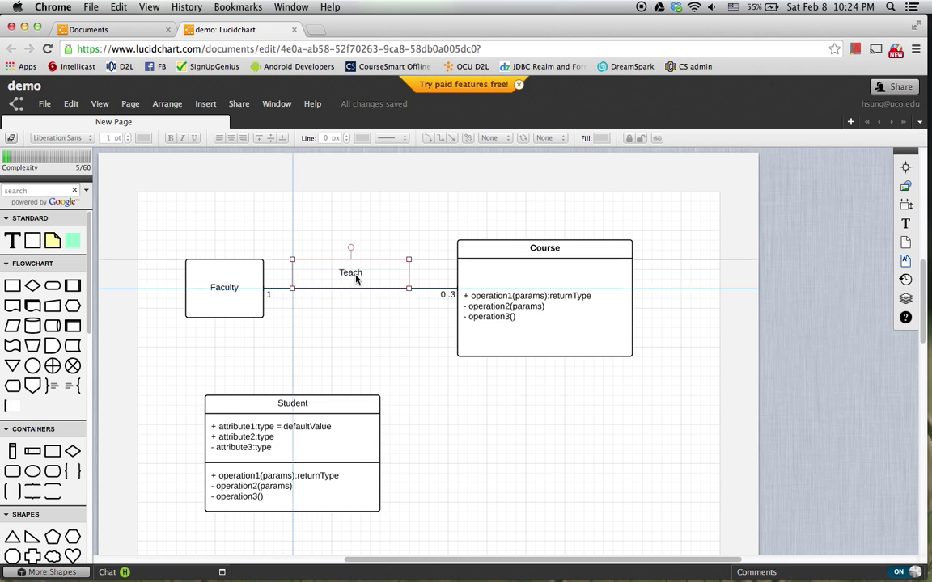
{"action": "left_click_drag", "start_coordinate": [409, 285], "coordinate": [399, 288]}
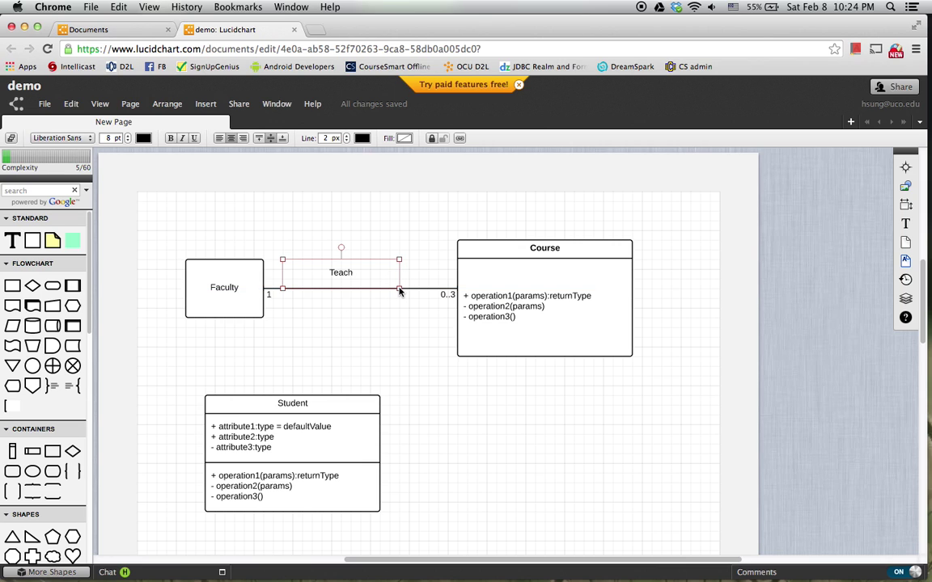
{"action": "left_click_drag", "start_coordinate": [399, 259], "coordinate": [356, 281]}
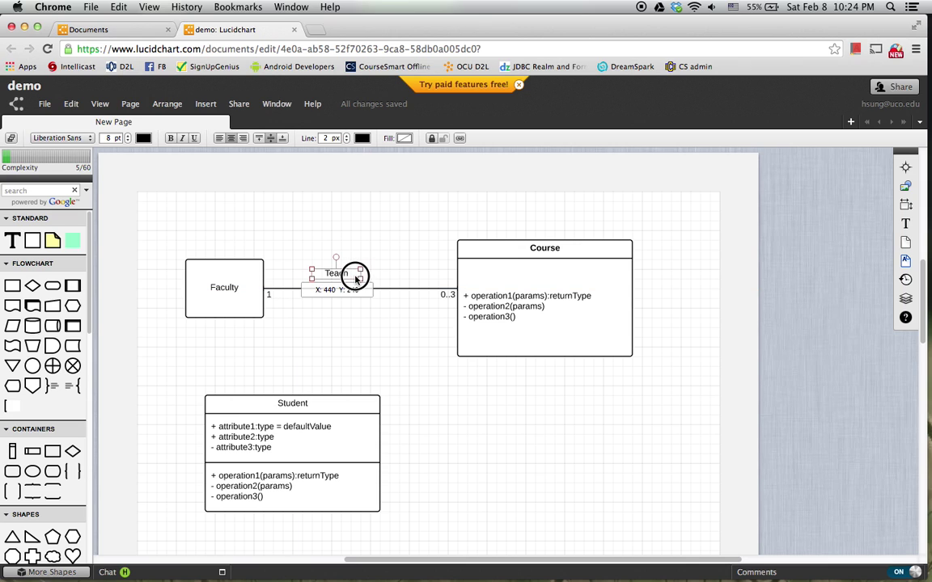
{"action": "left_click", "coordinate": [363, 319]}
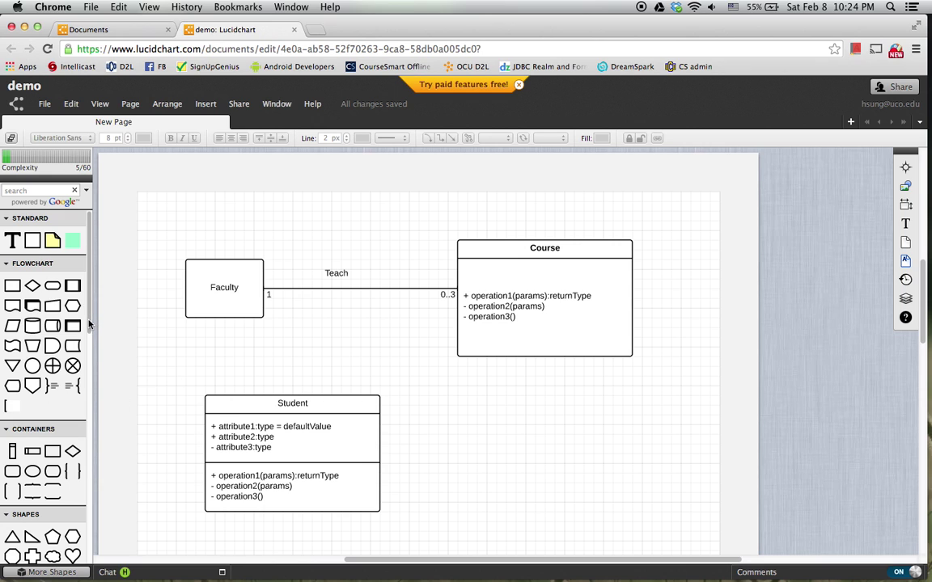
{"action": "left_click_drag", "start_coordinate": [90, 319], "coordinate": [91, 416]}
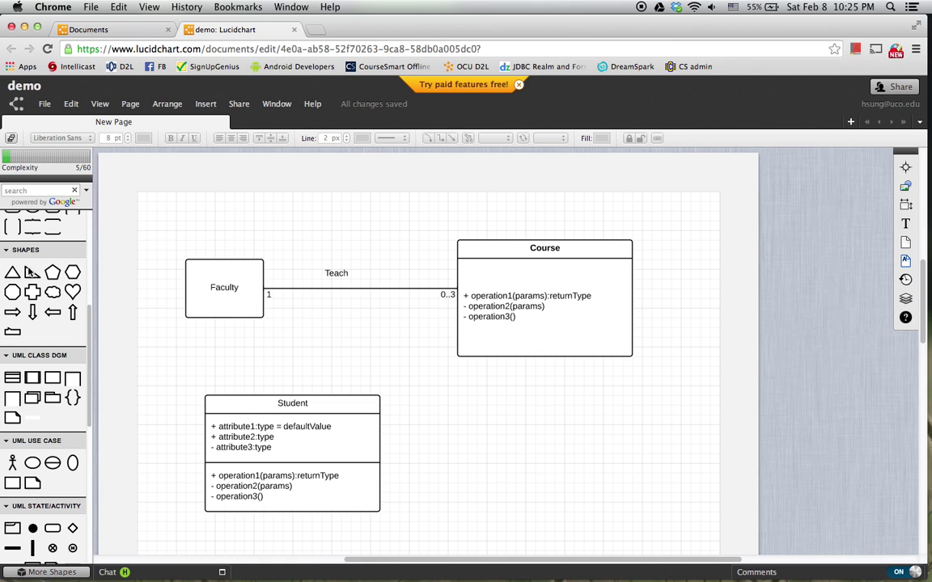
- Add a triangle below the association line, rotated to point right and shrunk to arrowhead size
{"action": "left_click_drag", "start_coordinate": [12, 272], "coordinate": [362, 334]}
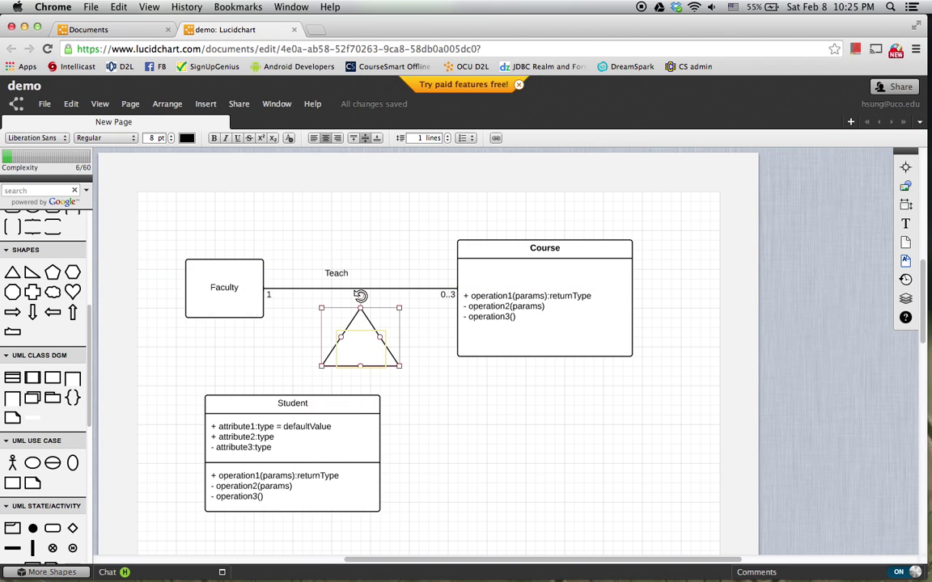
{"action": "left_click_drag", "start_coordinate": [360, 296], "coordinate": [407, 342]}
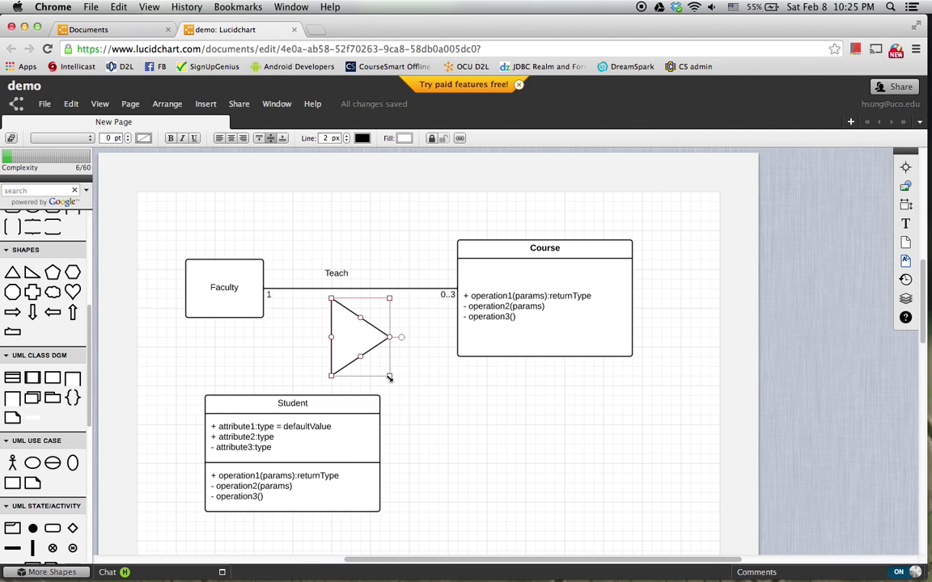
{"action": "left_click_drag", "start_coordinate": [389, 378], "coordinate": [340, 314]}
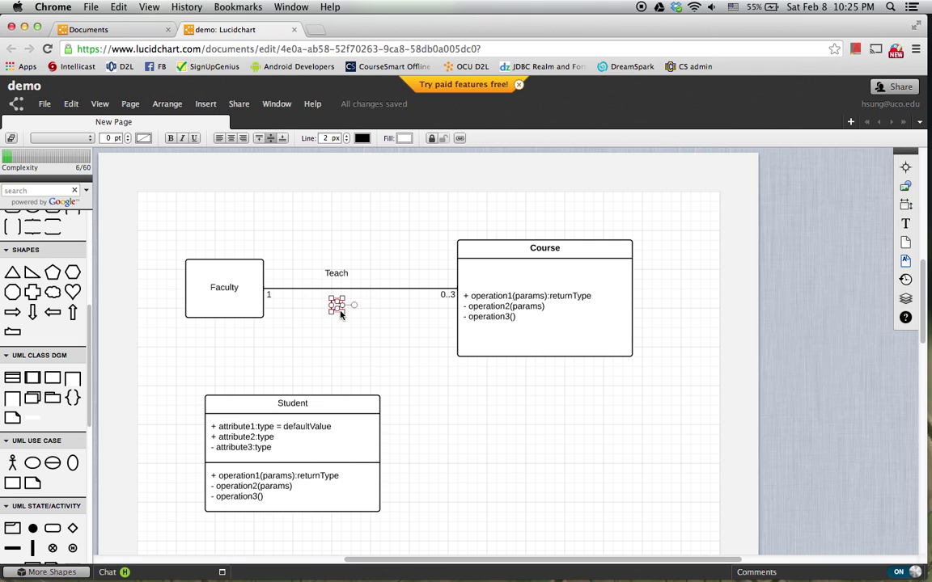
- Fill the triangle black and move it up beside the Teach label
{"action": "left_click", "coordinate": [405, 138]}
{"action": "left_click", "coordinate": [407, 181]}
{"action": "left_click", "coordinate": [384, 337]}
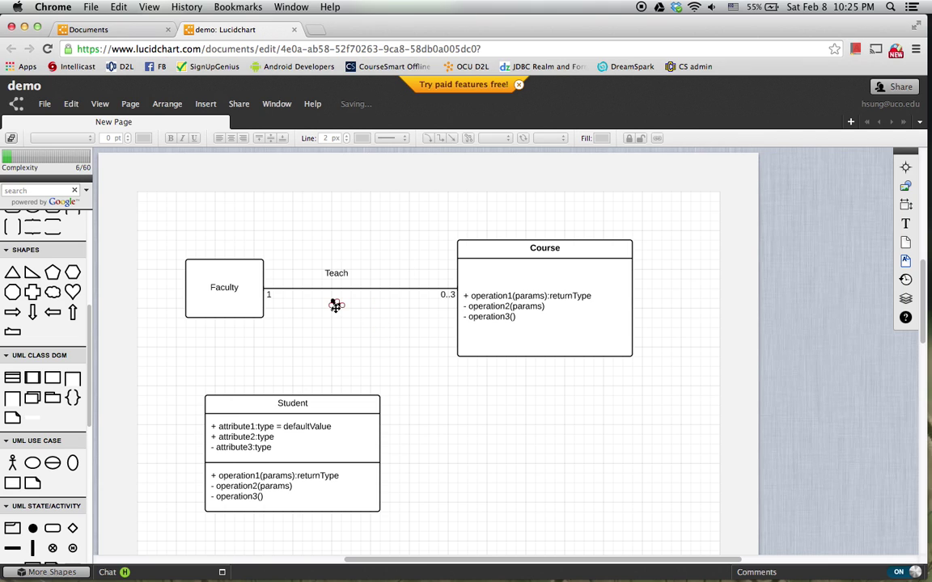
{"action": "left_click_drag", "start_coordinate": [336, 305], "coordinate": [365, 275]}
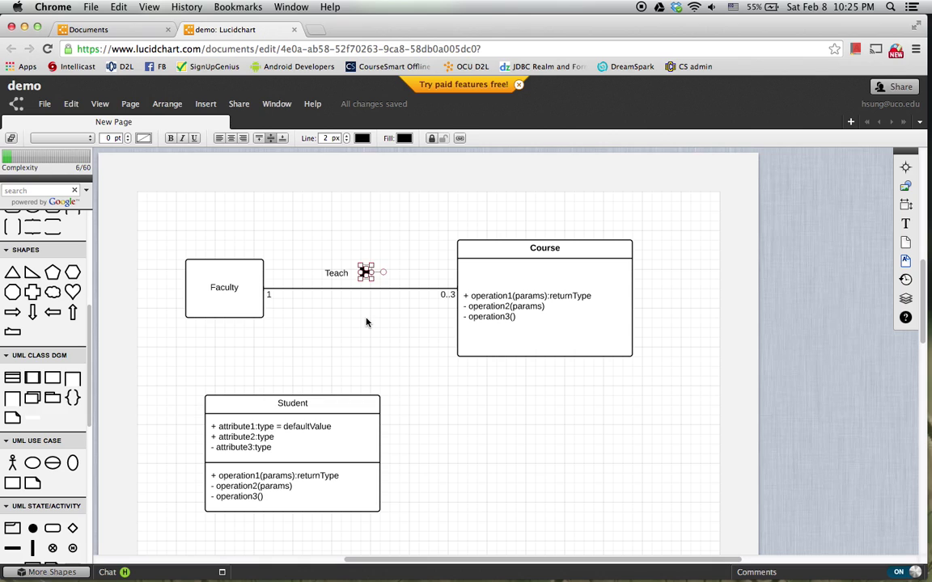
{"action": "left_click", "coordinate": [367, 323]}
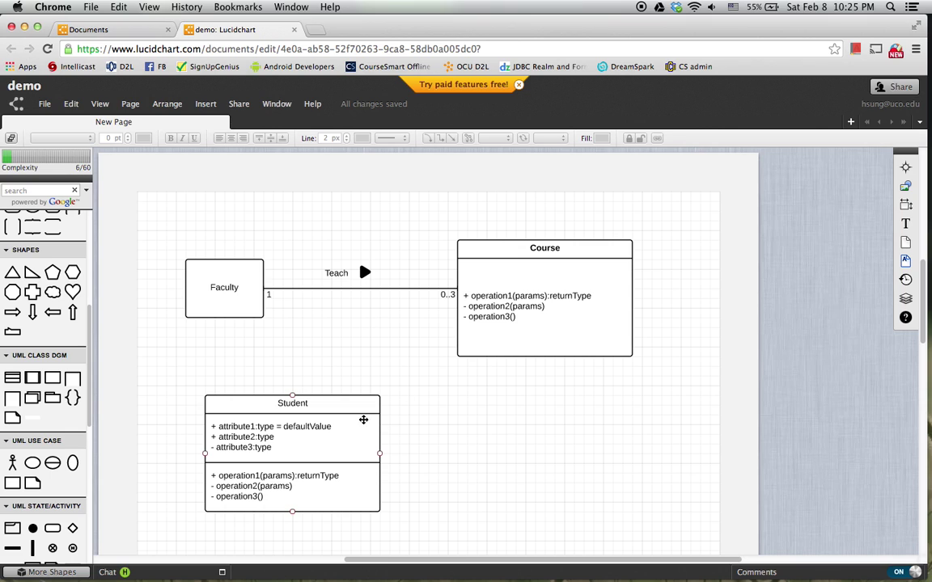
- Rename the Student class to Professor and shift it slightly left
{"action": "left_click", "coordinate": [295, 405]}
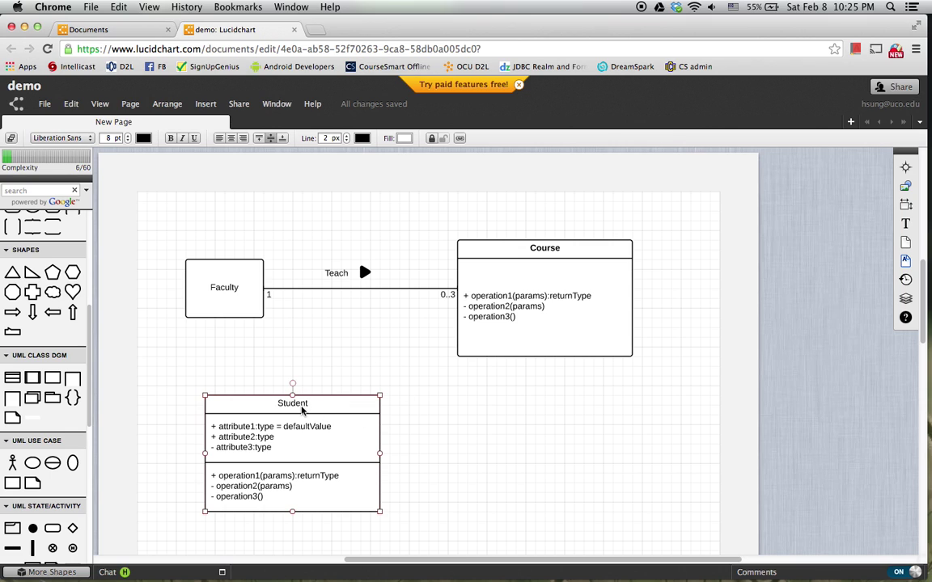
{"action": "double_click", "coordinate": [295, 405]}
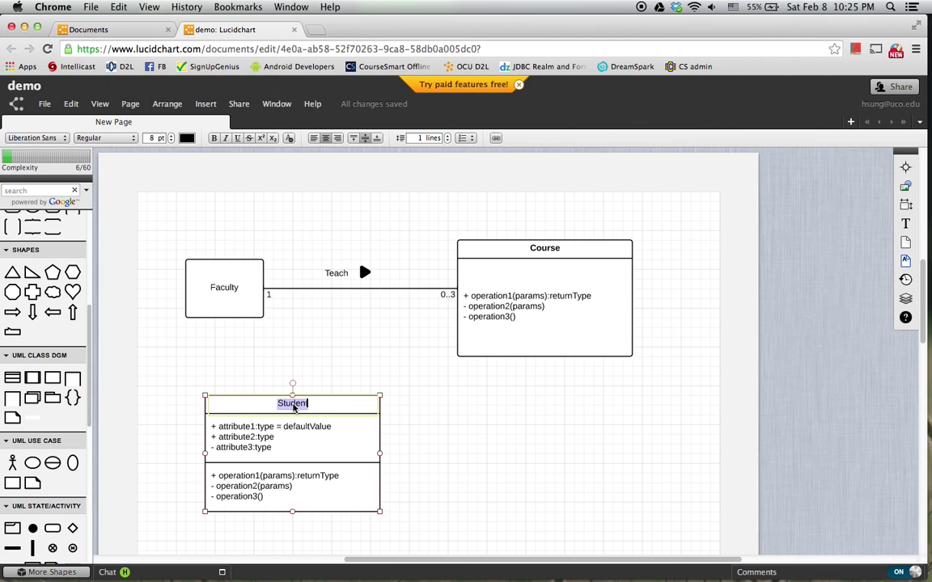
{"action": "type", "text": "Professor"}
{"action": "left_click", "coordinate": [457, 423]}
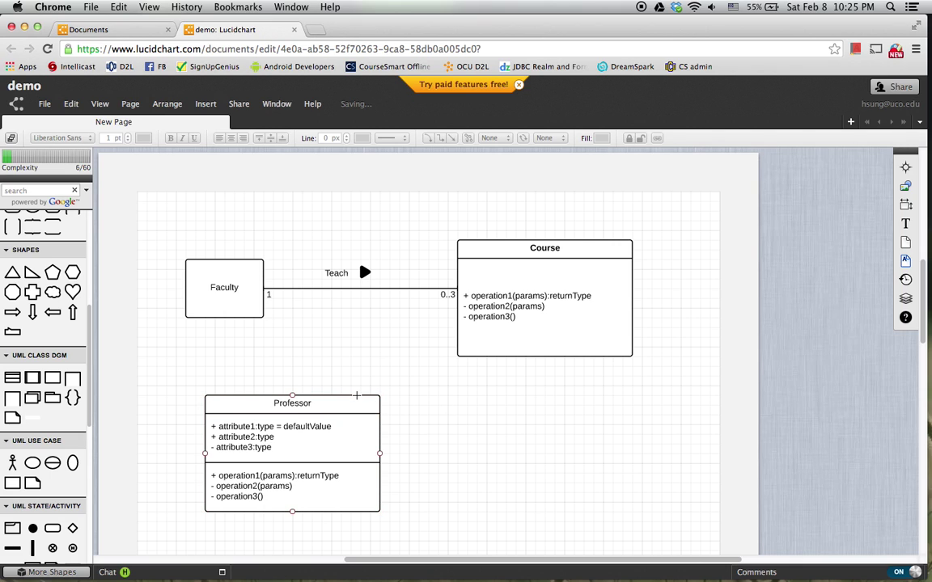
{"action": "left_click_drag", "start_coordinate": [356, 392], "coordinate": [322, 395]}
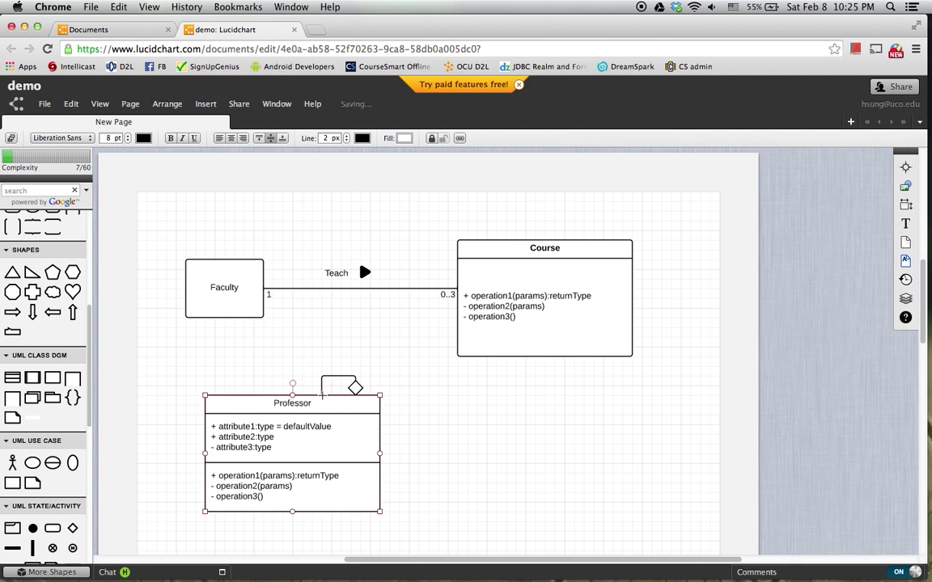
{"action": "key", "text": "super+z"}
{"action": "left_click", "coordinate": [344, 400]}
{"action": "left_click_drag", "start_coordinate": [345, 400], "coordinate": [306, 401]}
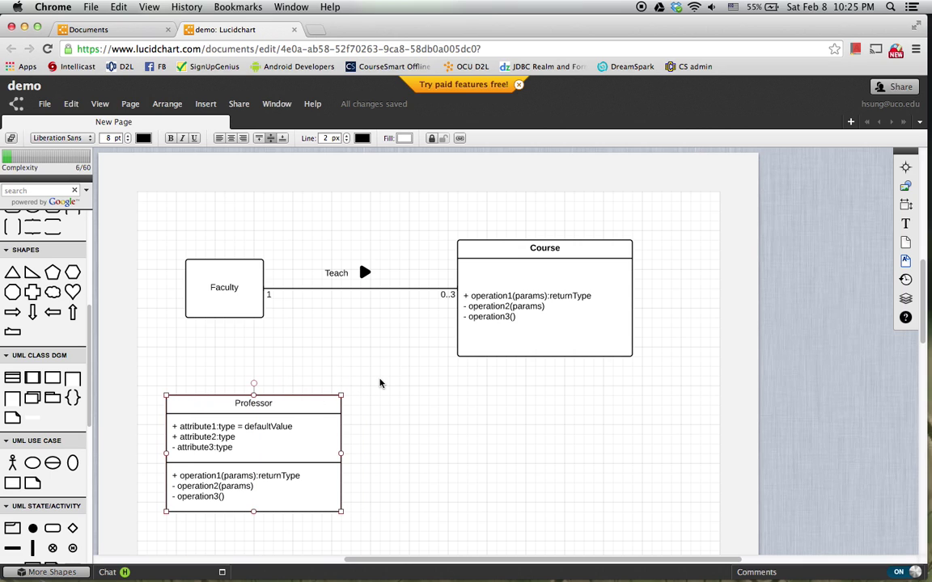
- Connect Faculty to Professor with a line ending in a hollow triangle at Faculty
{"action": "left_click", "coordinate": [222, 317]}
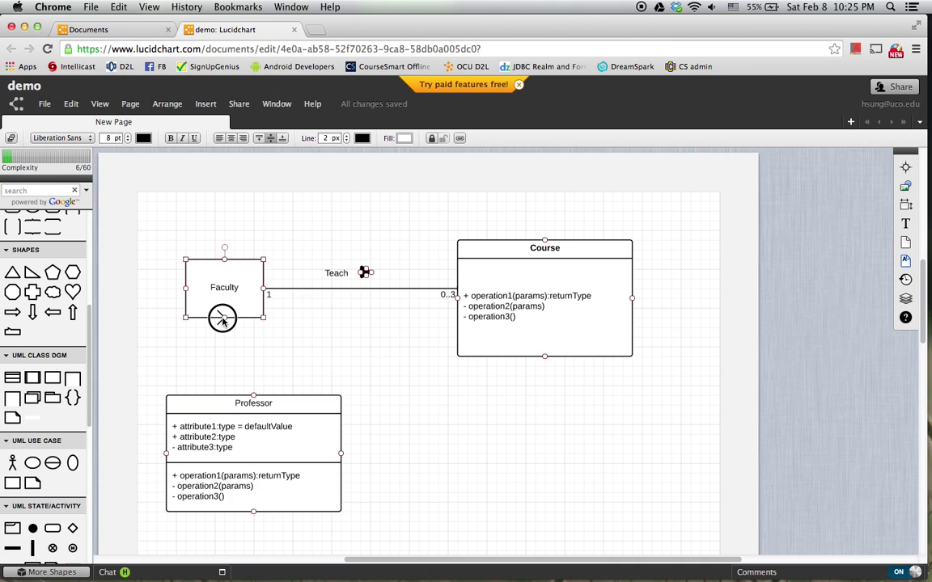
{"action": "left_click_drag", "start_coordinate": [222, 318], "coordinate": [254, 394]}
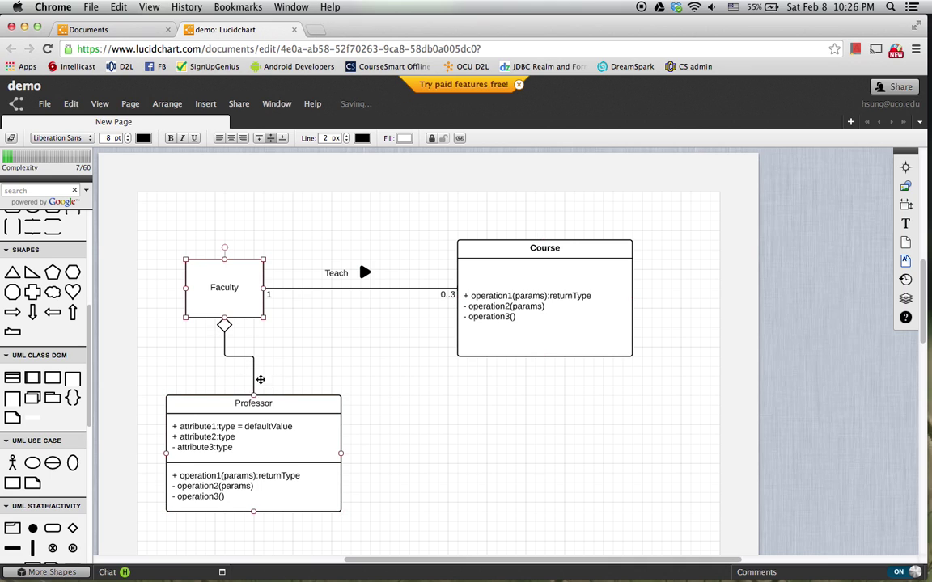
{"action": "left_click", "coordinate": [227, 357]}
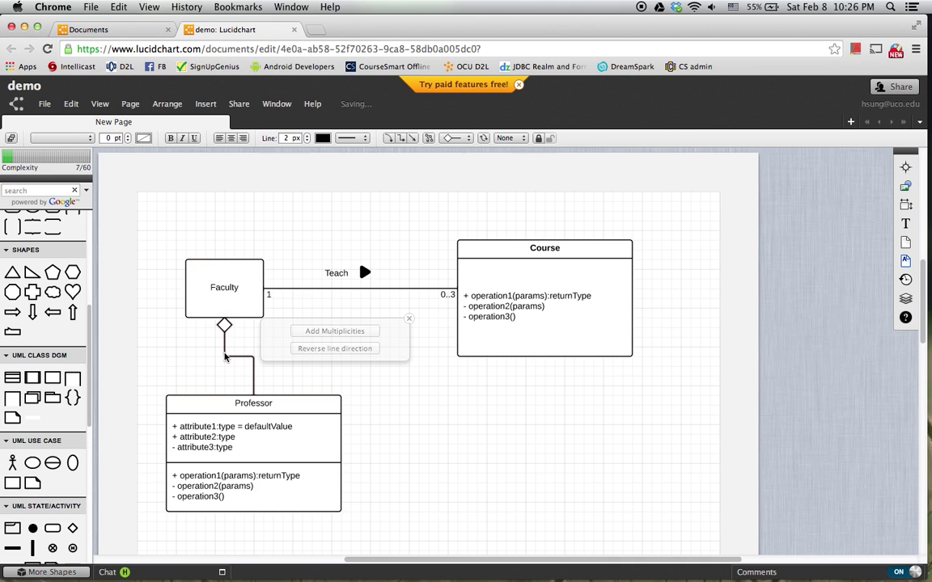
{"action": "left_click", "coordinate": [464, 139]}
{"action": "left_click", "coordinate": [452, 95]}
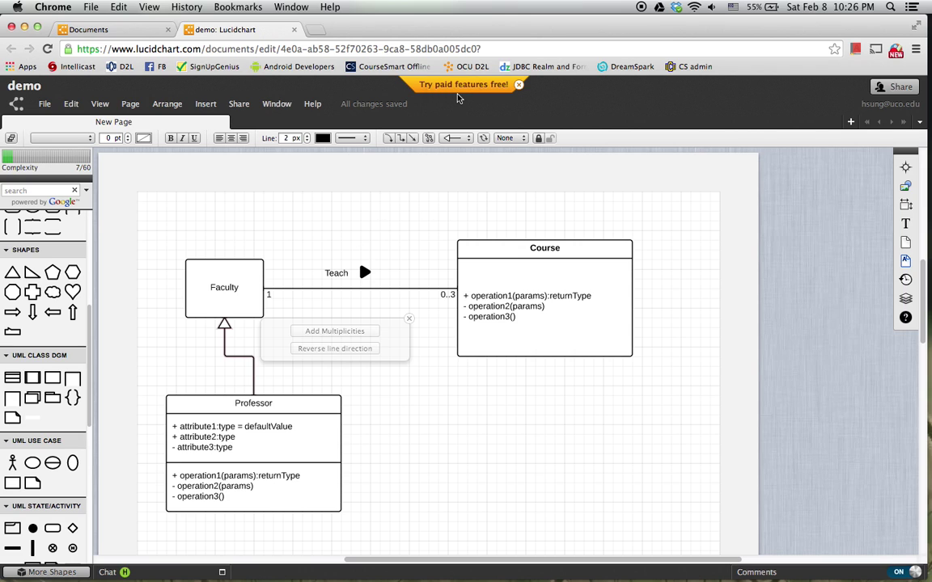
{"action": "left_click", "coordinate": [394, 420]}
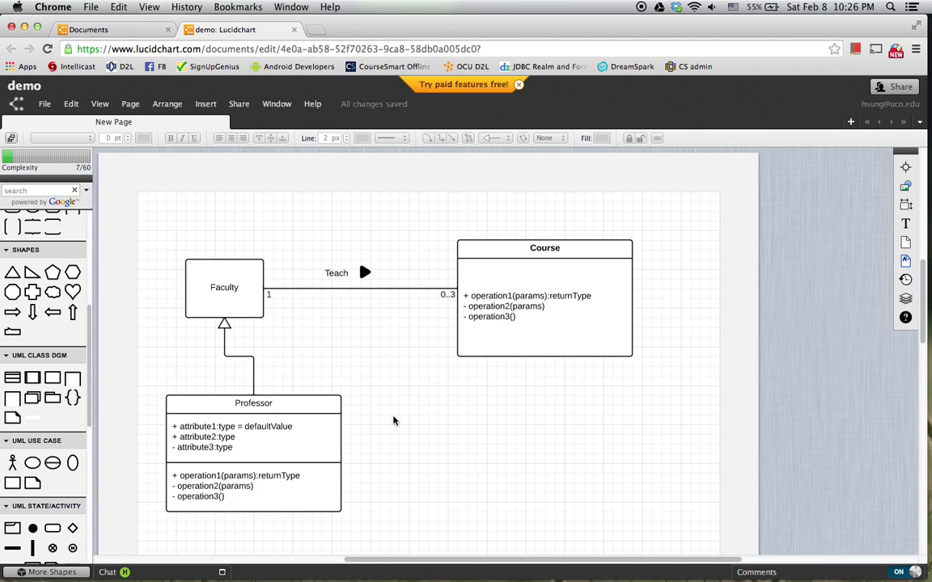
{"action": "left_click", "coordinate": [225, 341]}
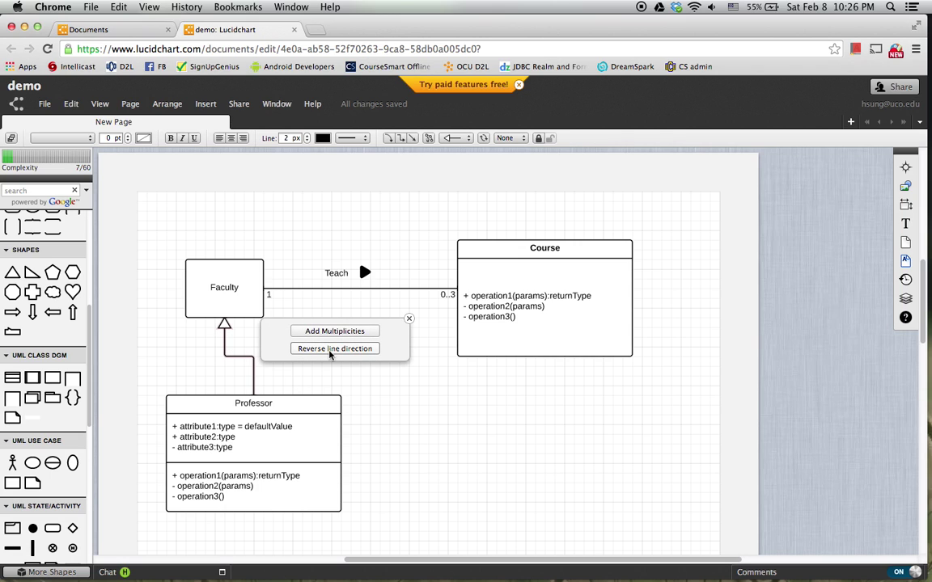
{"action": "left_click", "coordinate": [329, 349]}
{"action": "left_click", "coordinate": [329, 350]}
{"action": "left_click", "coordinate": [406, 384]}
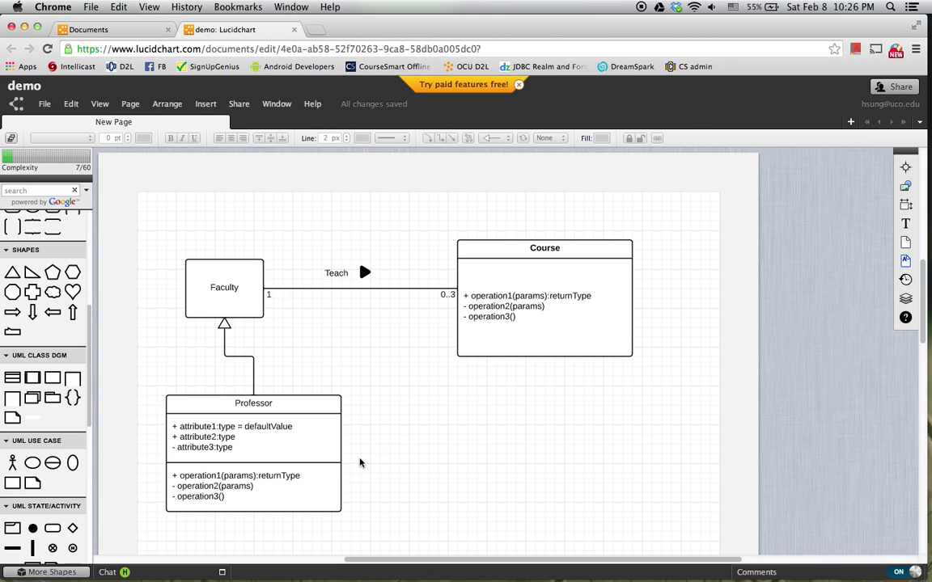
- Draw a connector from the Course box to Professor's right side
{"action": "left_click", "coordinate": [545, 331]}
{"action": "left_click", "coordinate": [391, 475]}
{"action": "left_click_drag", "start_coordinate": [544, 356], "coordinate": [343, 463]}
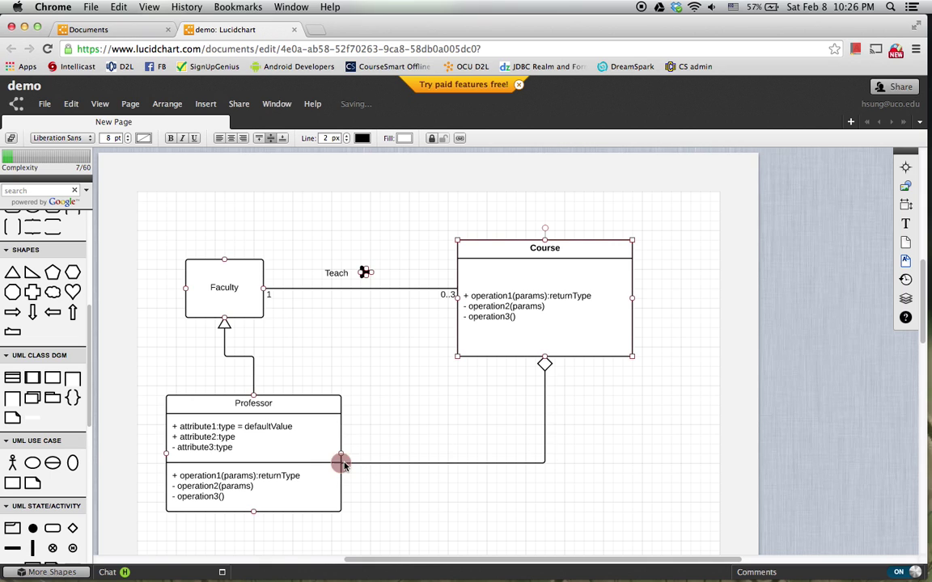
{"action": "left_click", "coordinate": [545, 387]}
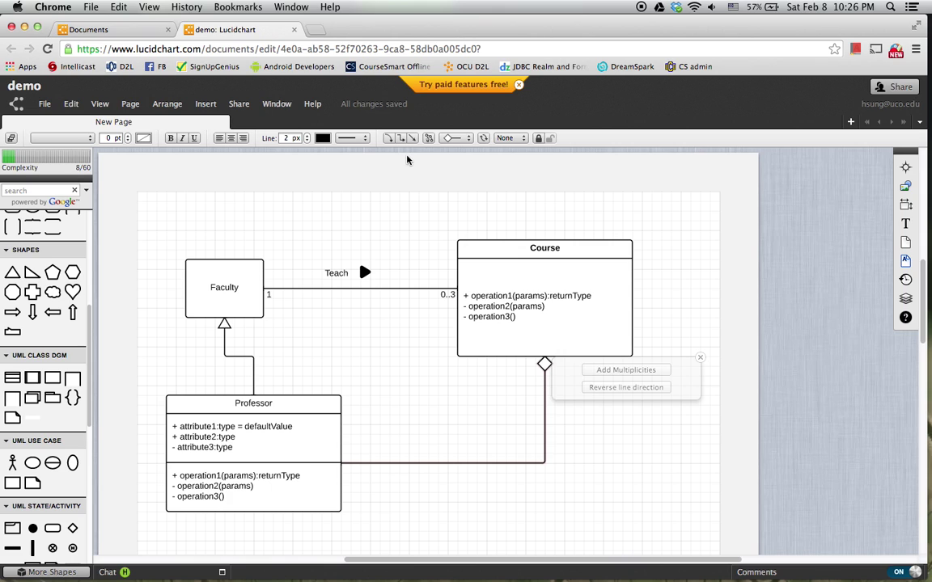
- Give the connector an open arrowhead at Course and a dotted line pattern
{"action": "left_click", "coordinate": [453, 139]}
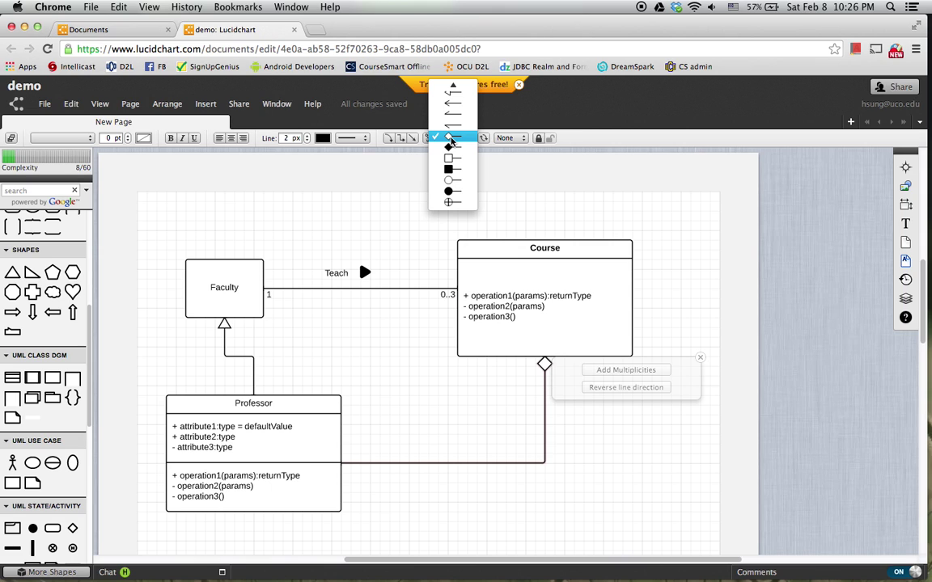
{"action": "left_click", "coordinate": [454, 107]}
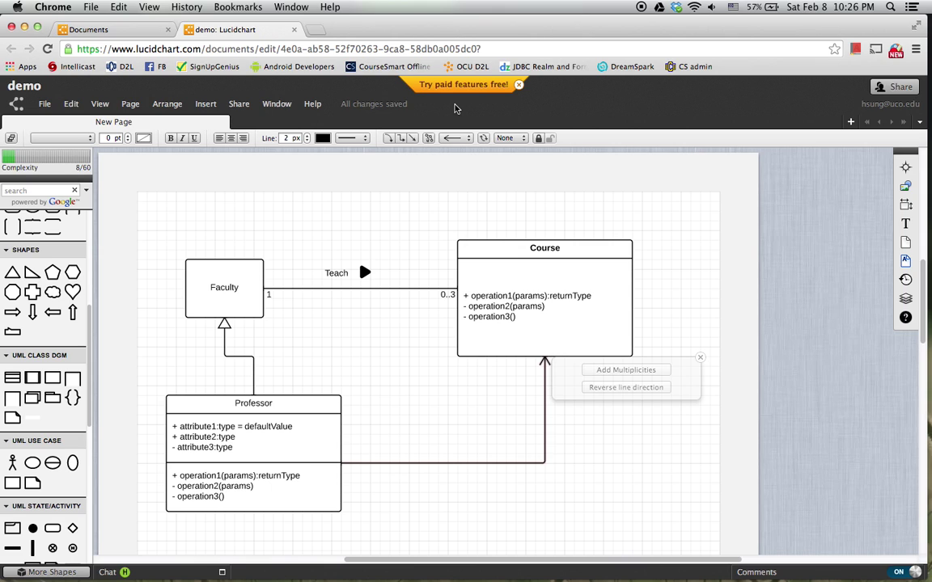
{"action": "left_click", "coordinate": [348, 138]}
{"action": "left_click", "coordinate": [351, 159]}
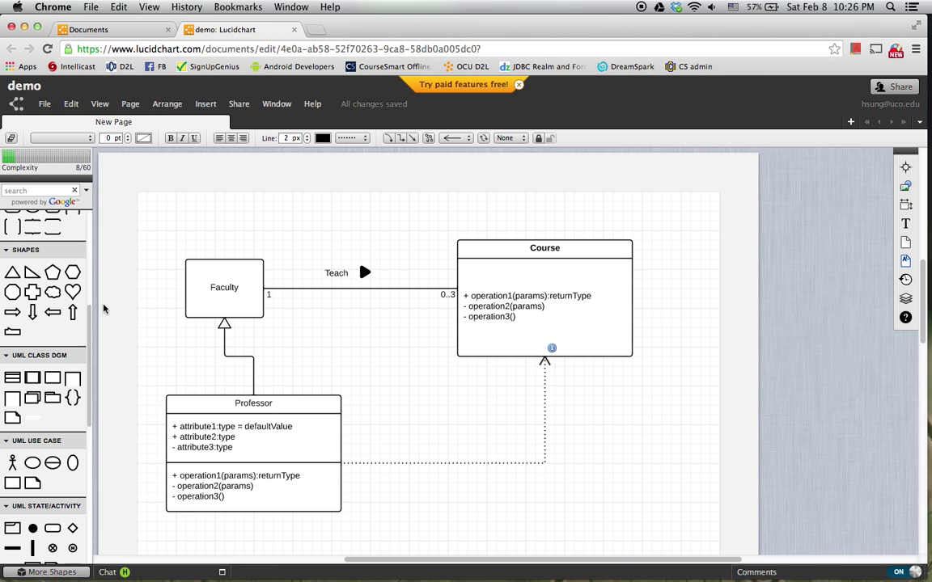
- Drop two Class shapes onto the canvas, labelling one Car and the one below it Engine
{"action": "mouse_move", "coordinate": [52, 378]}
{"action": "left_click_drag", "start_coordinate": [52, 377], "coordinate": [642, 441]}
{"action": "double_click", "coordinate": [643, 444]}
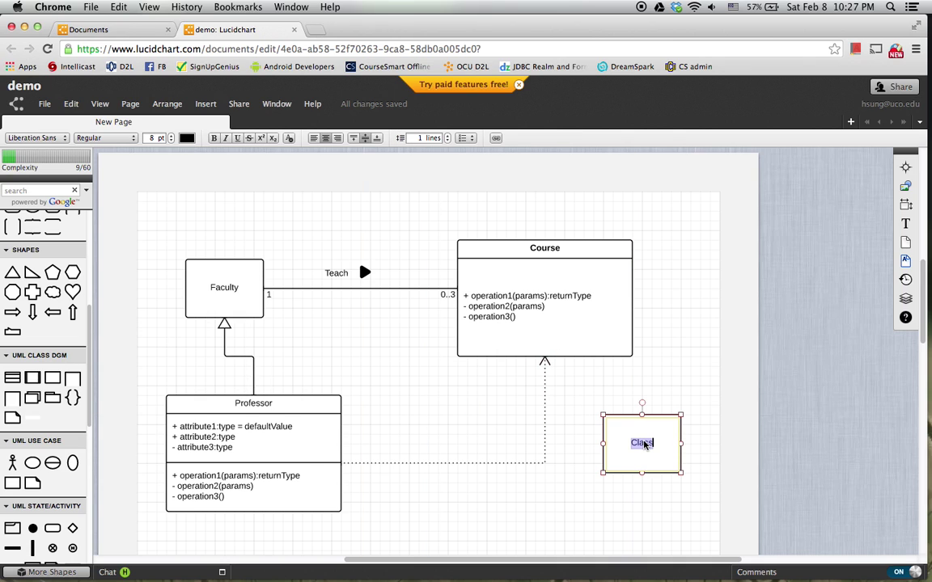
{"action": "type", "text": "Car"}
{"action": "left_click_drag", "start_coordinate": [52, 378], "coordinate": [464, 517]}
{"action": "double_click", "coordinate": [463, 518]}
{"action": "type", "text": "Engine"}
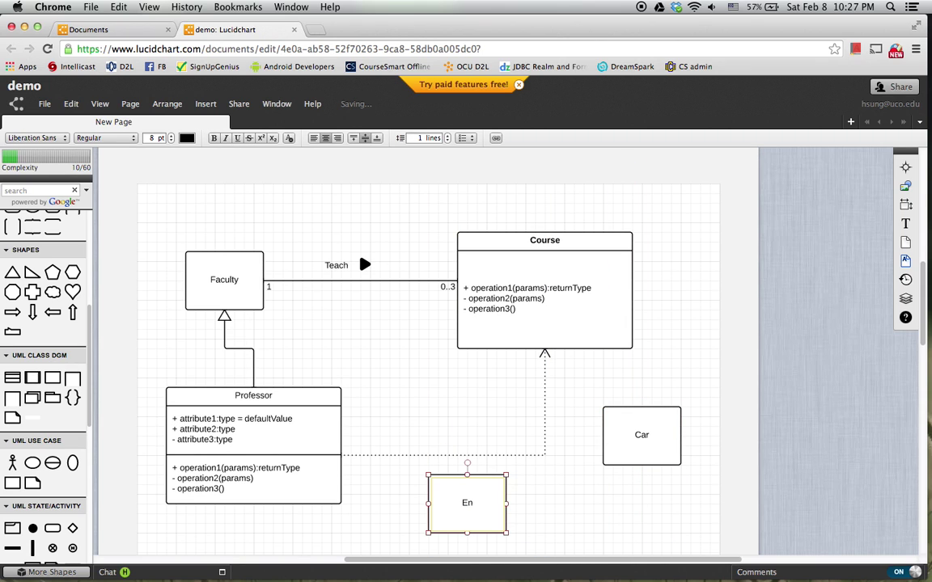
{"action": "left_click", "coordinate": [577, 509]}
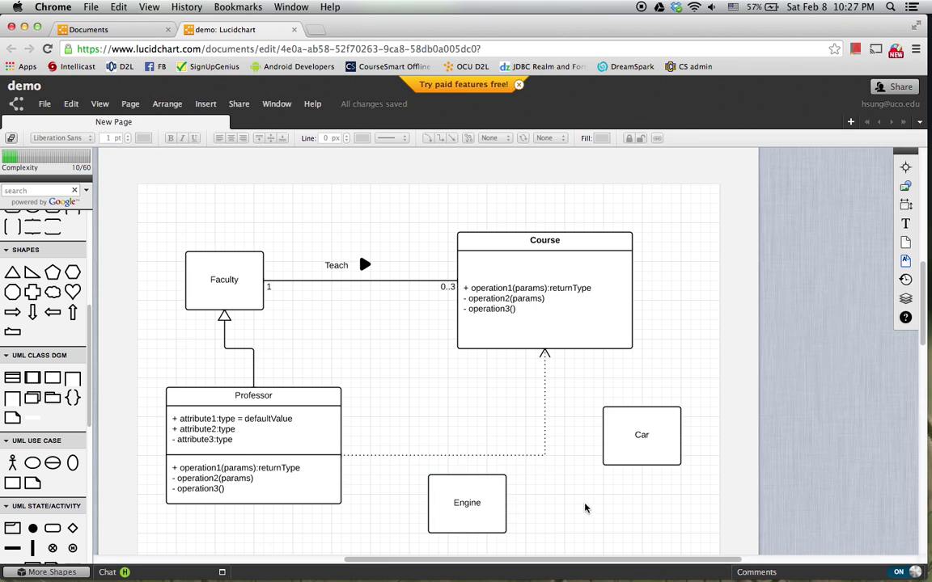
- Connect Car's bottom to Engine's right edge with a filled diamond at the Car end
{"action": "left_click_drag", "start_coordinate": [642, 465], "coordinate": [509, 504]}
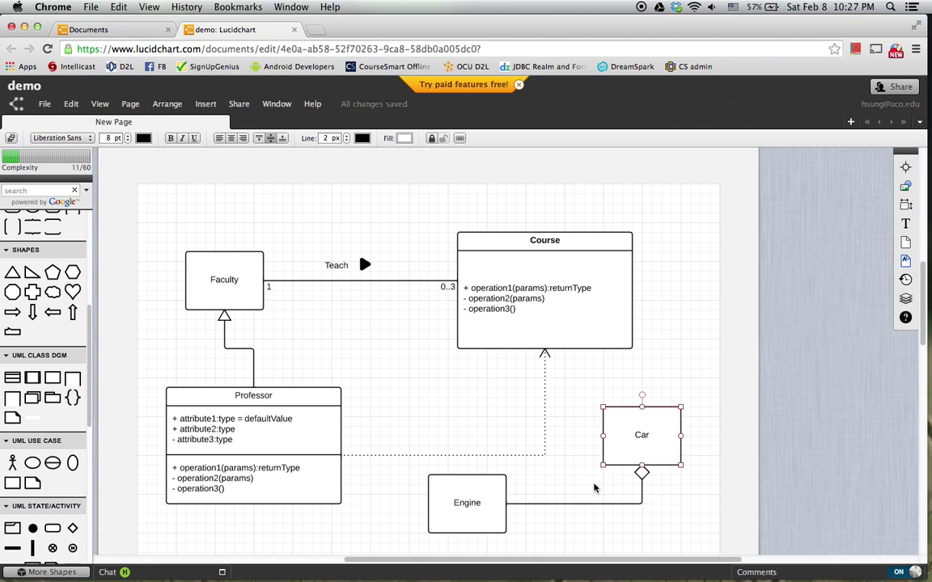
{"action": "left_click", "coordinate": [642, 493]}
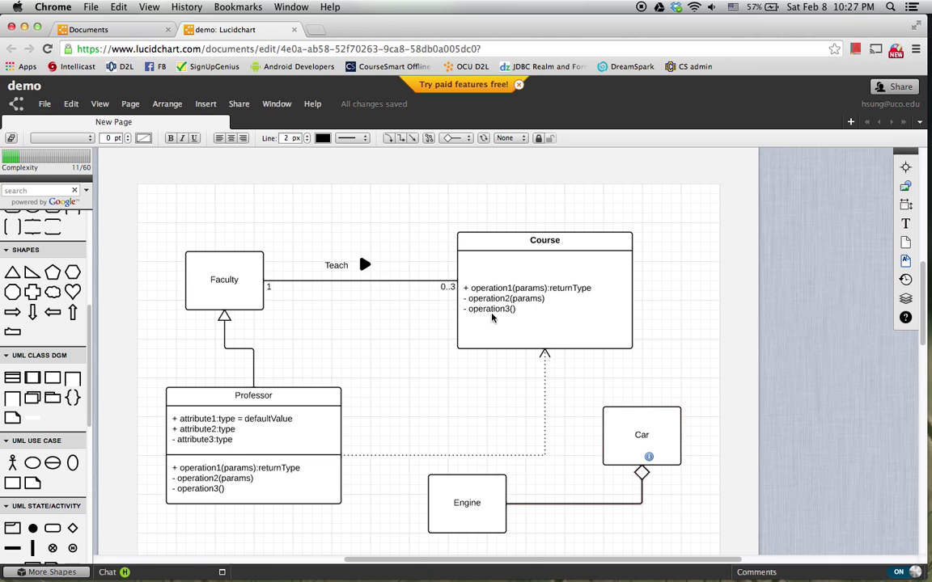
{"action": "left_click", "coordinate": [466, 140]}
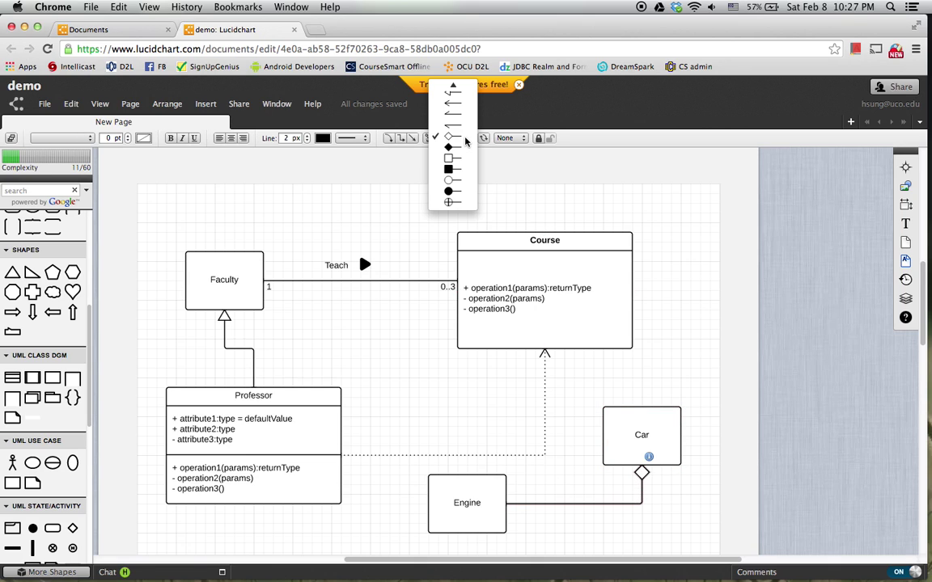
{"action": "left_click", "coordinate": [461, 152]}
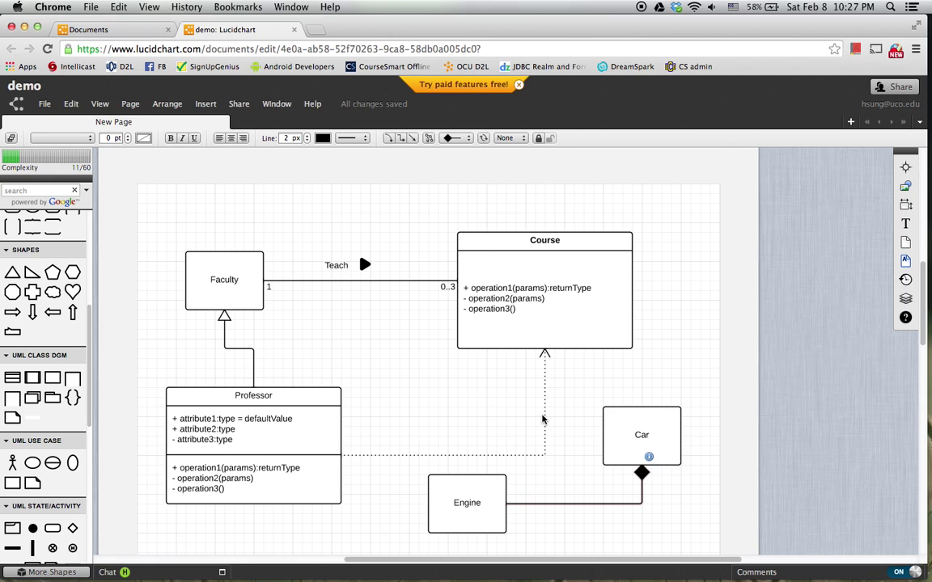
{"action": "left_click", "coordinate": [693, 522]}
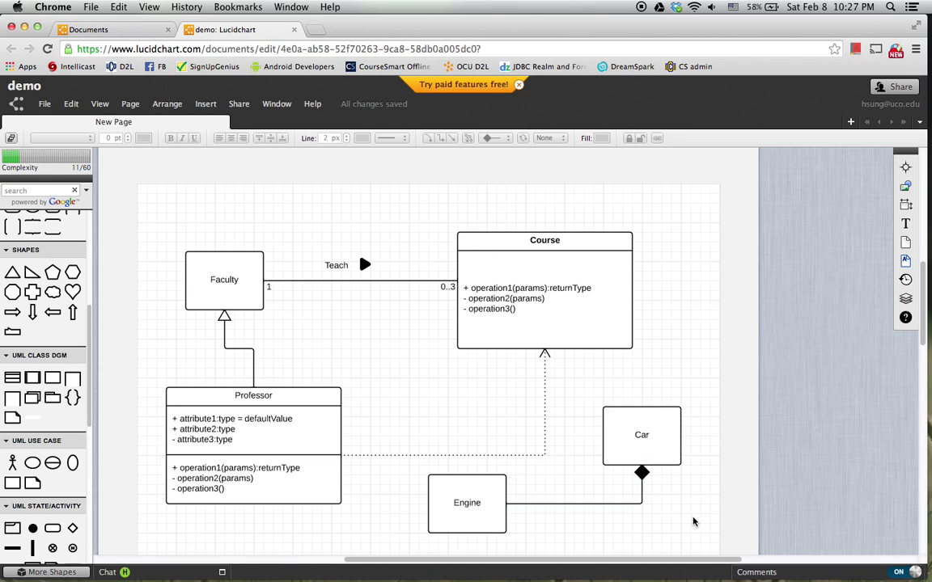